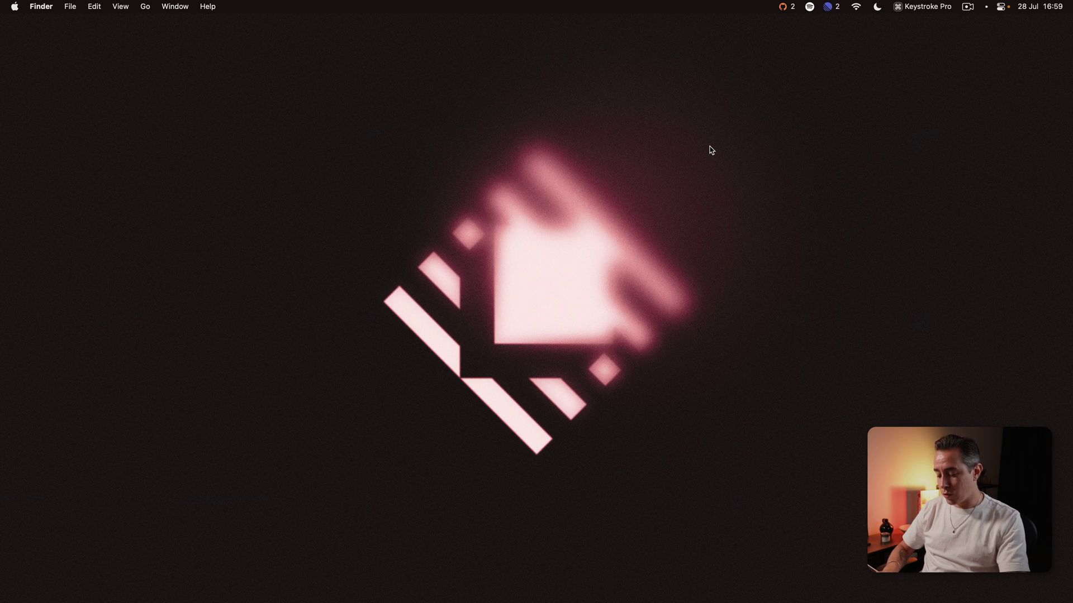
Open Clipboard History from the launcher by searching 'clip', then close it
key("super+space")
type("clip")
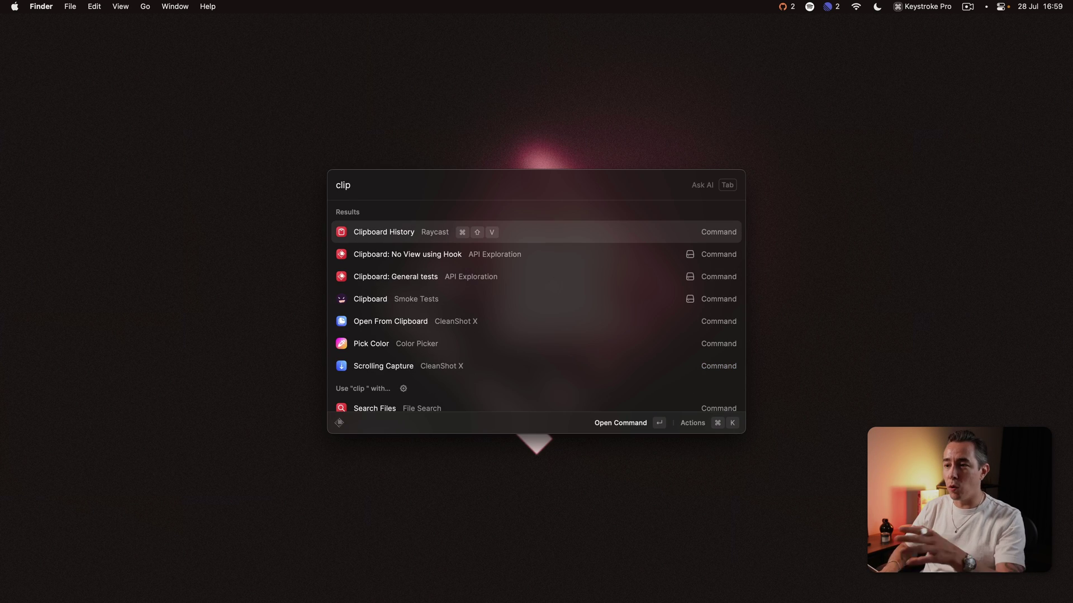
key("Return")
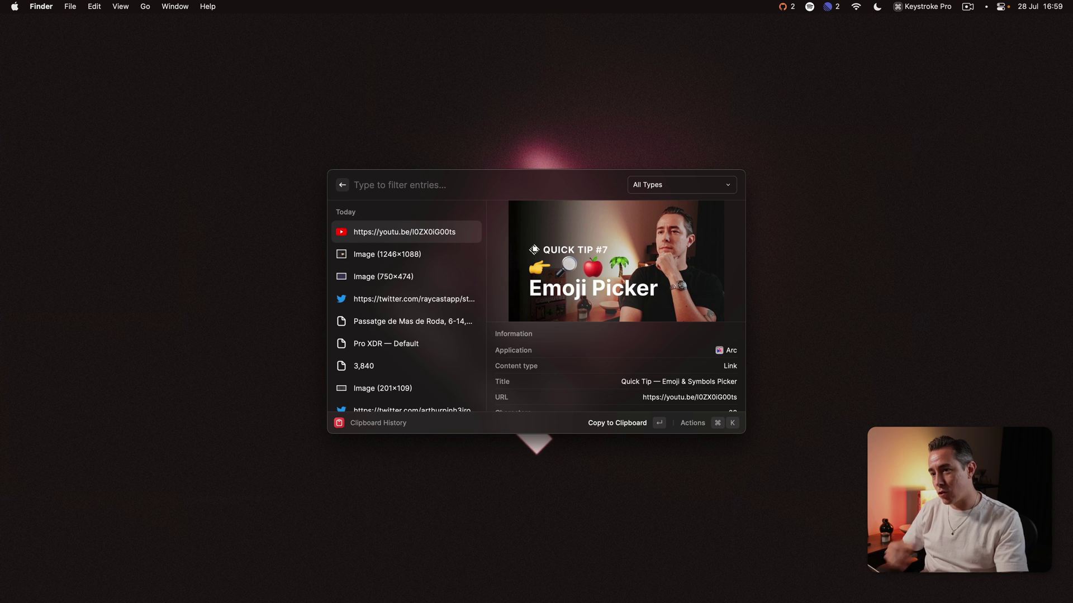
key("Escape")
key("Escape")
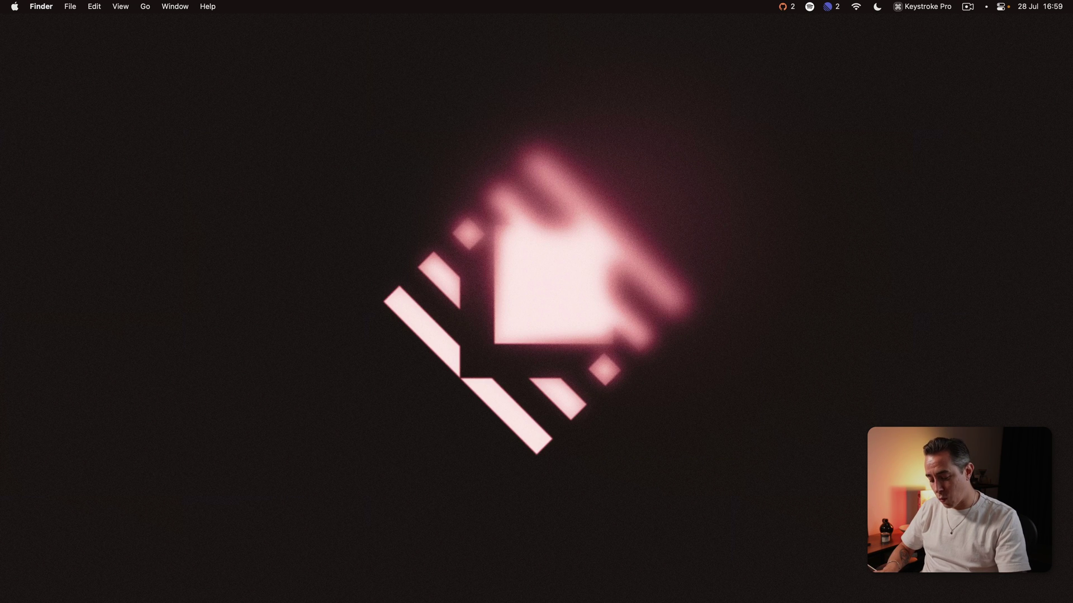
key("super+shift+v")
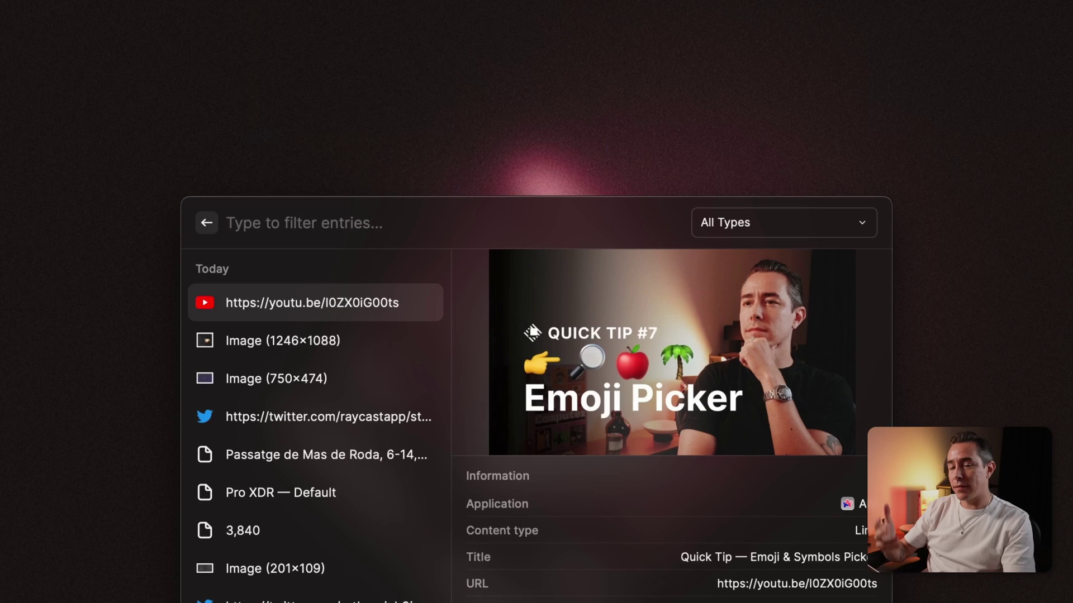
type("https:/")
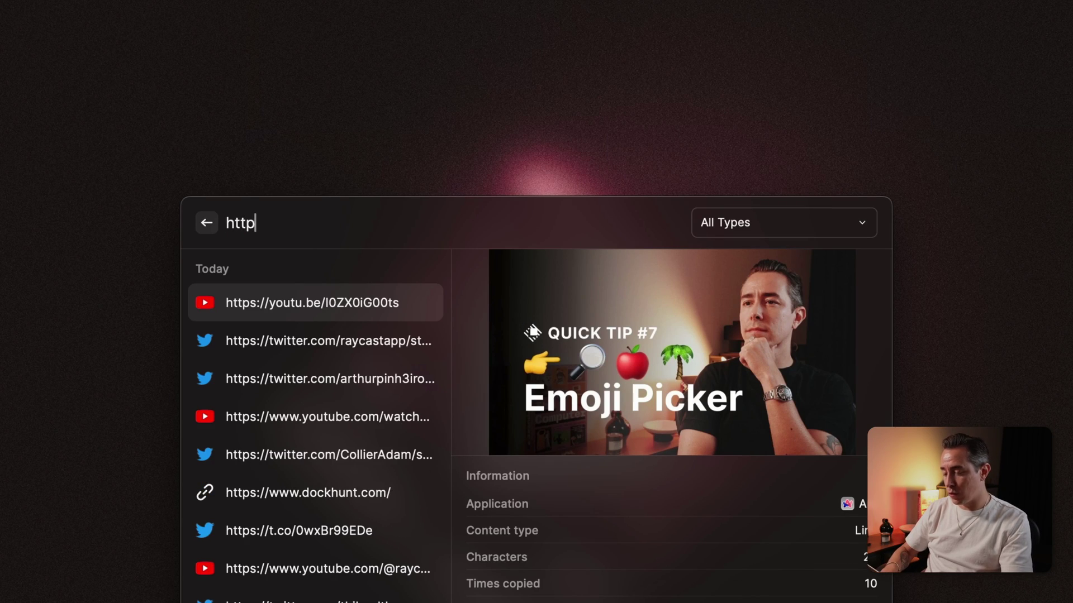
type("/you")
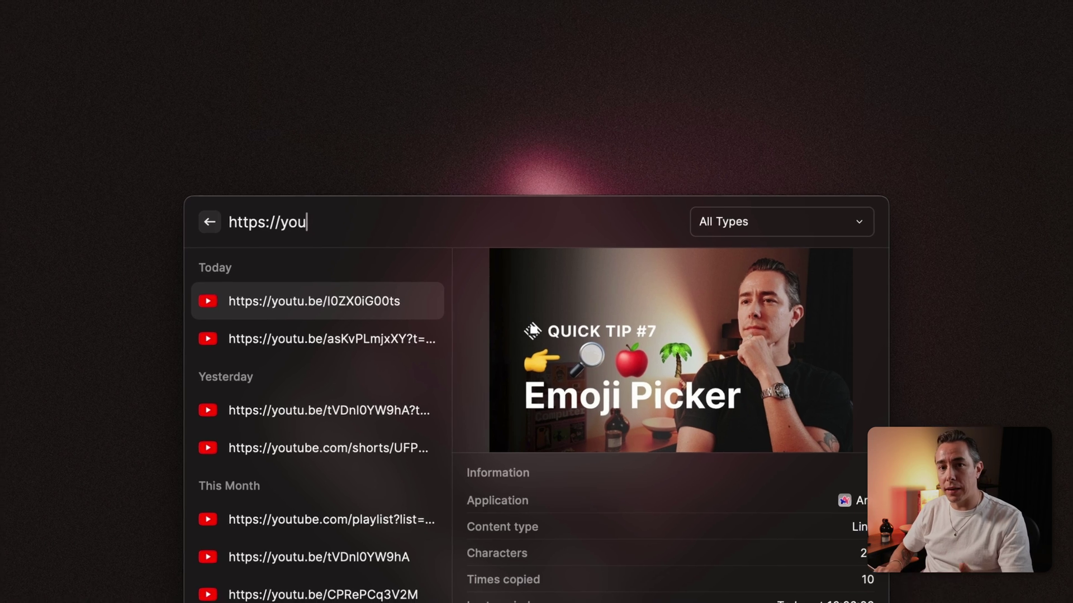
key("Down")
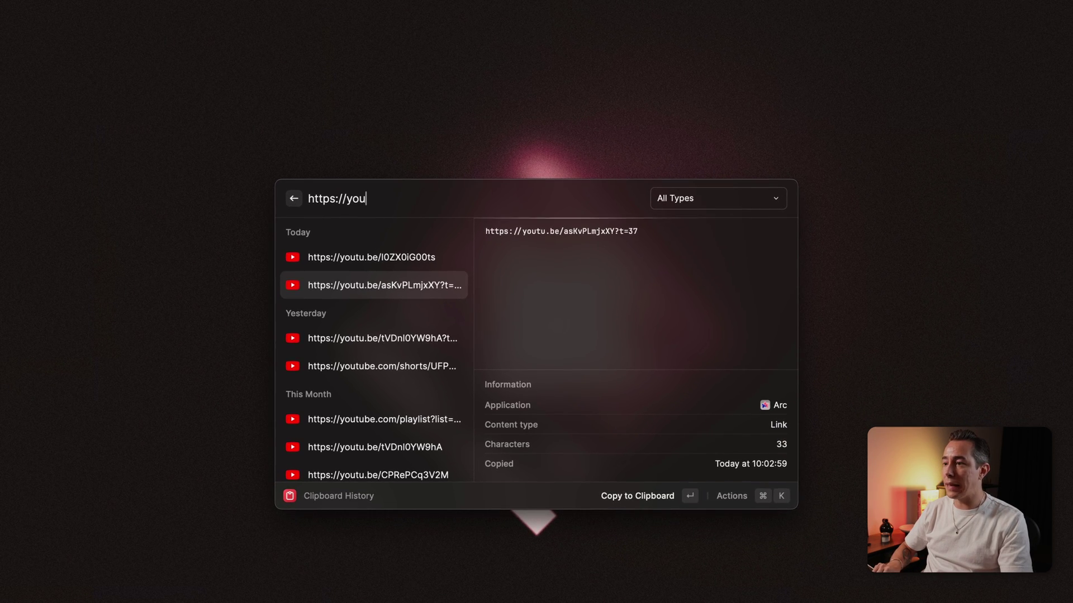
key("Down")
key("Down")
key("Down")
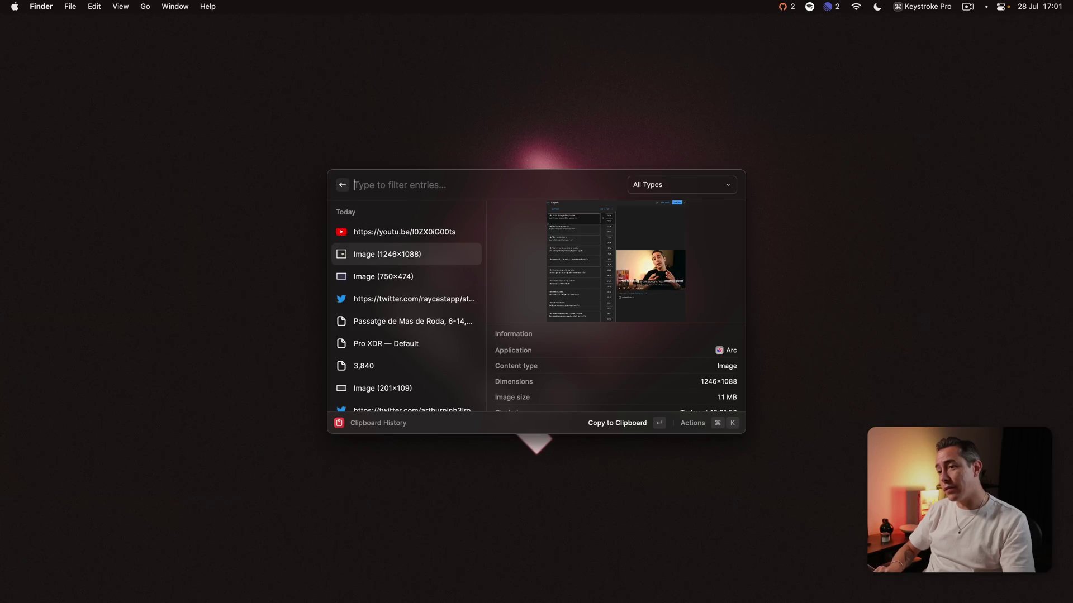
Filter the clipboard history to Images Only
key("Down")
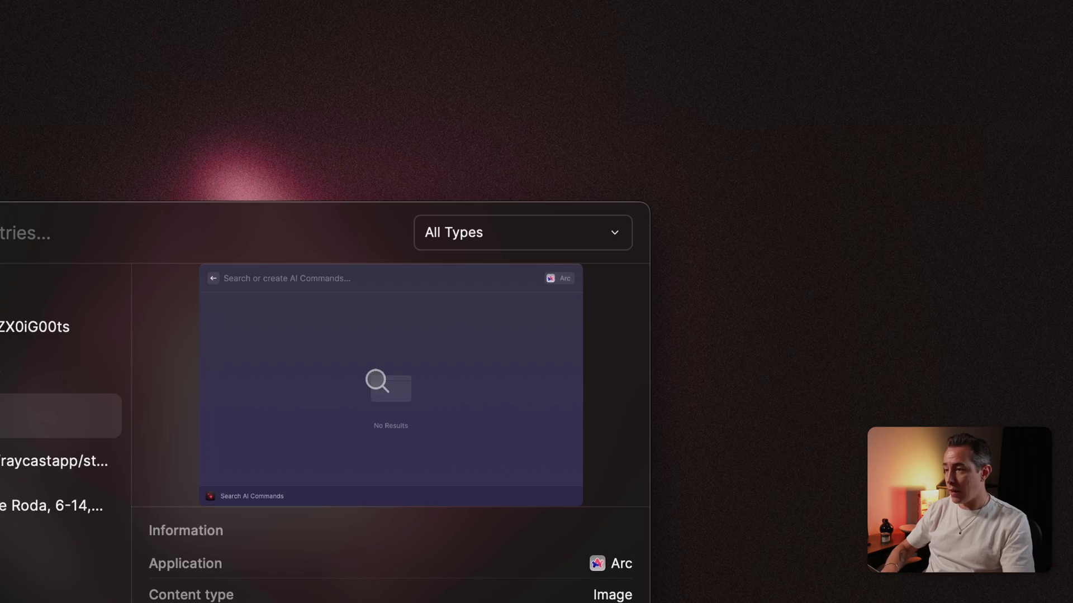
key("super+p")
type("im")
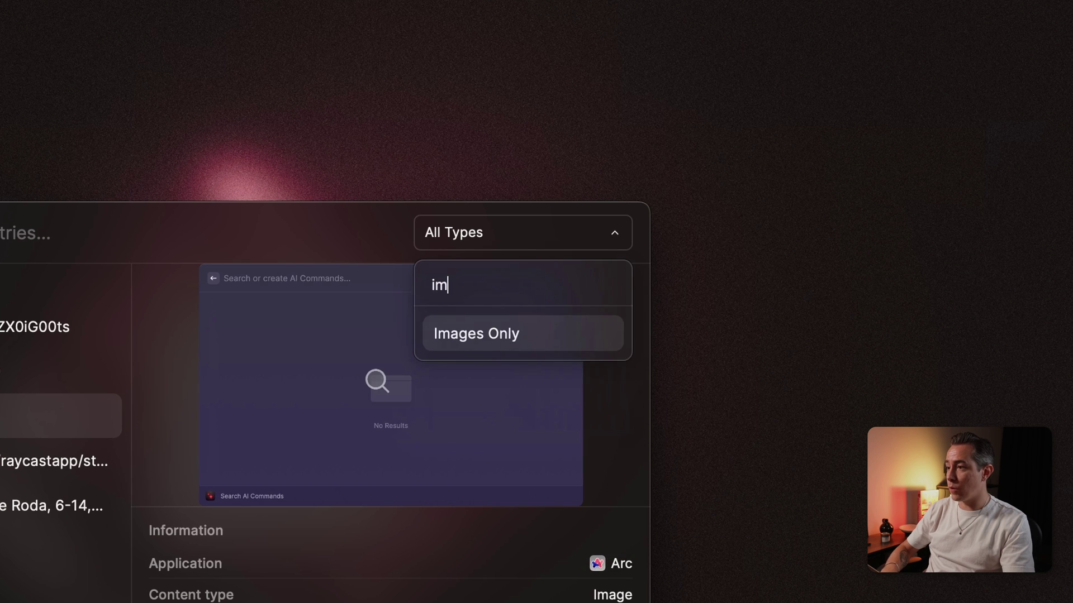
key("Return")
Open the actions for the 201×109 image and highlight Annotate Image
key("Down")
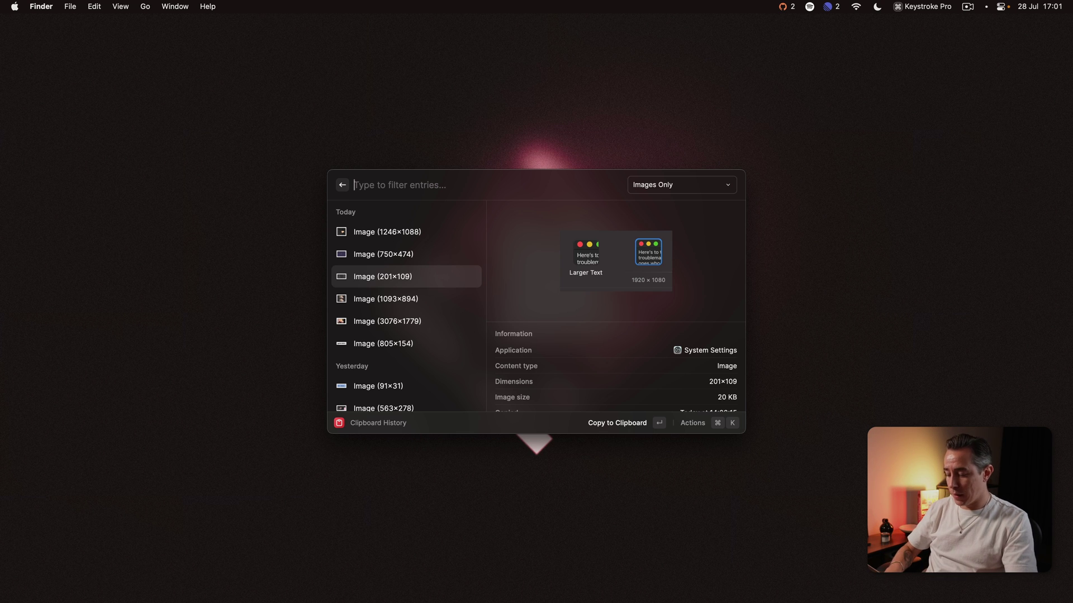
key("cmd+k")
key("Down")
key("Down")
key("Down")
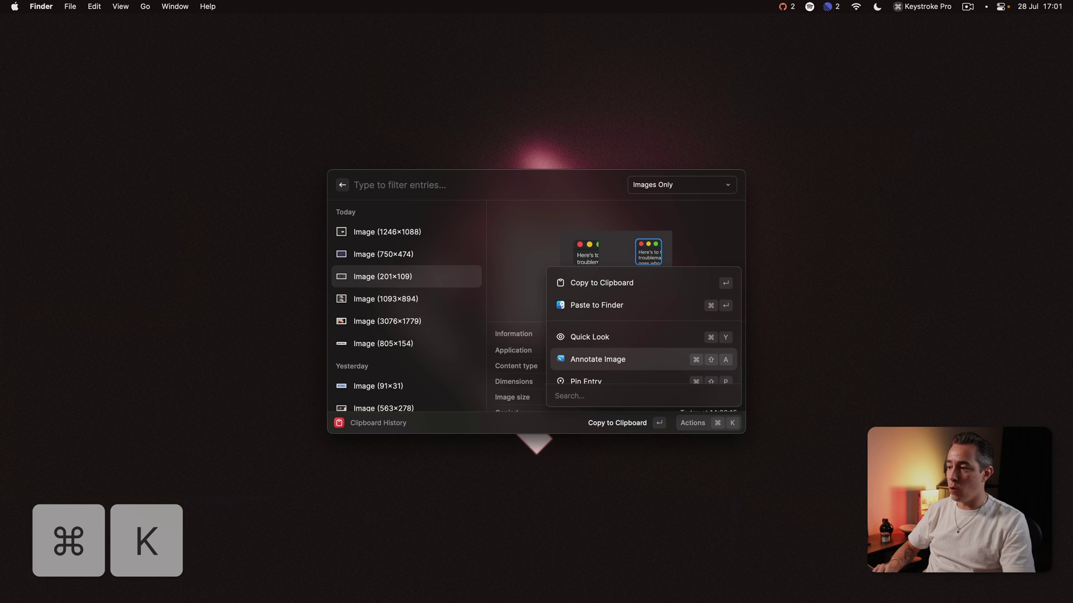
Give the image a purple blurred wallpaper background with adjusted padding and rounder corners in CleanShot X
key("super+shift+a")
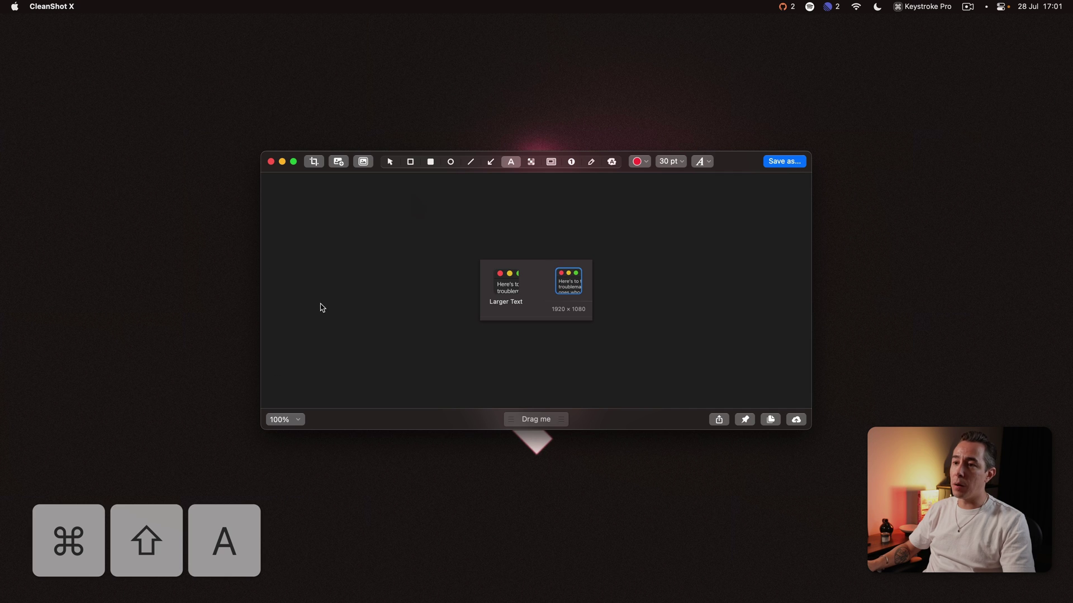
left_click(364, 162)
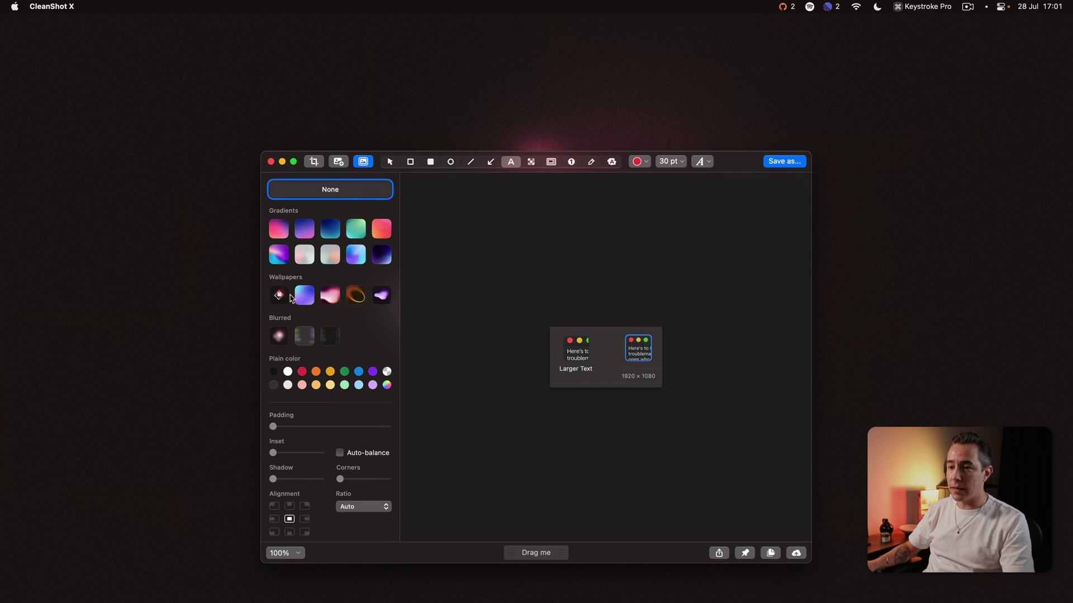
left_click(280, 296)
left_click(381, 296)
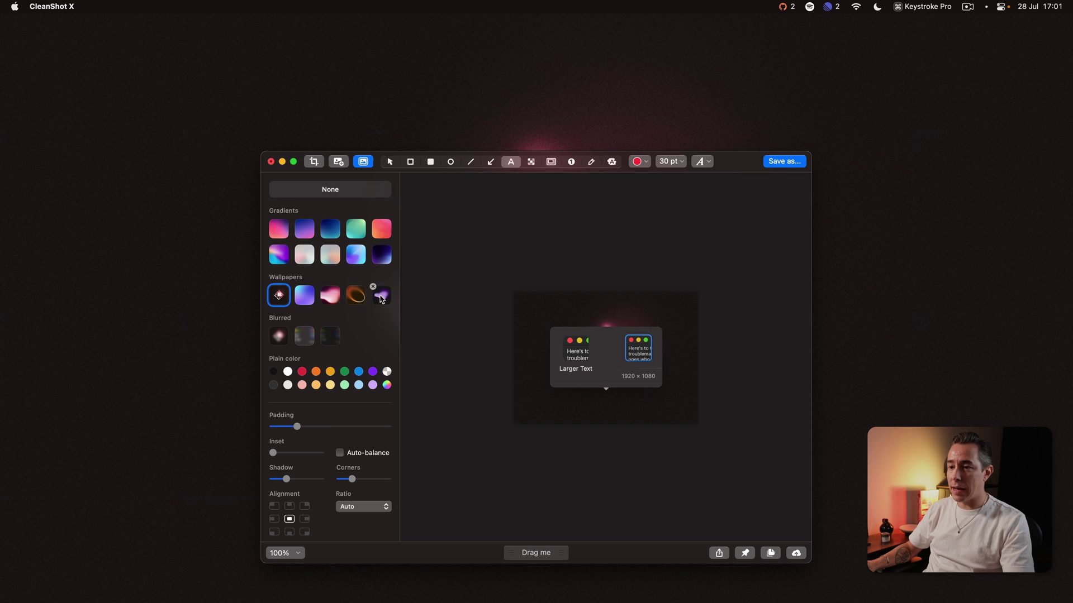
left_click_drag(297, 426, 290, 426)
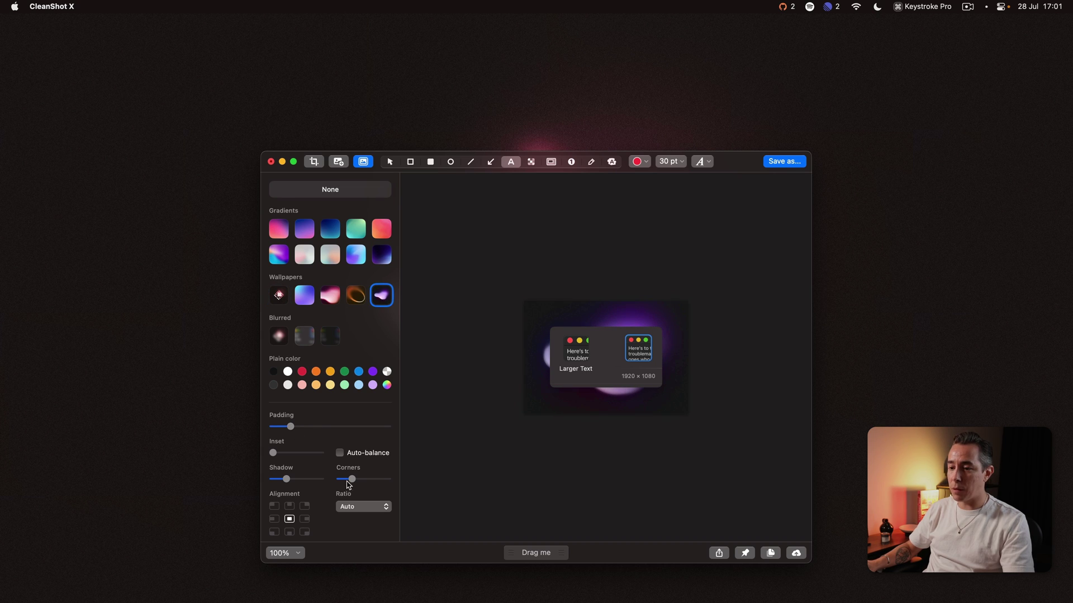
left_click_drag(352, 480, 359, 480)
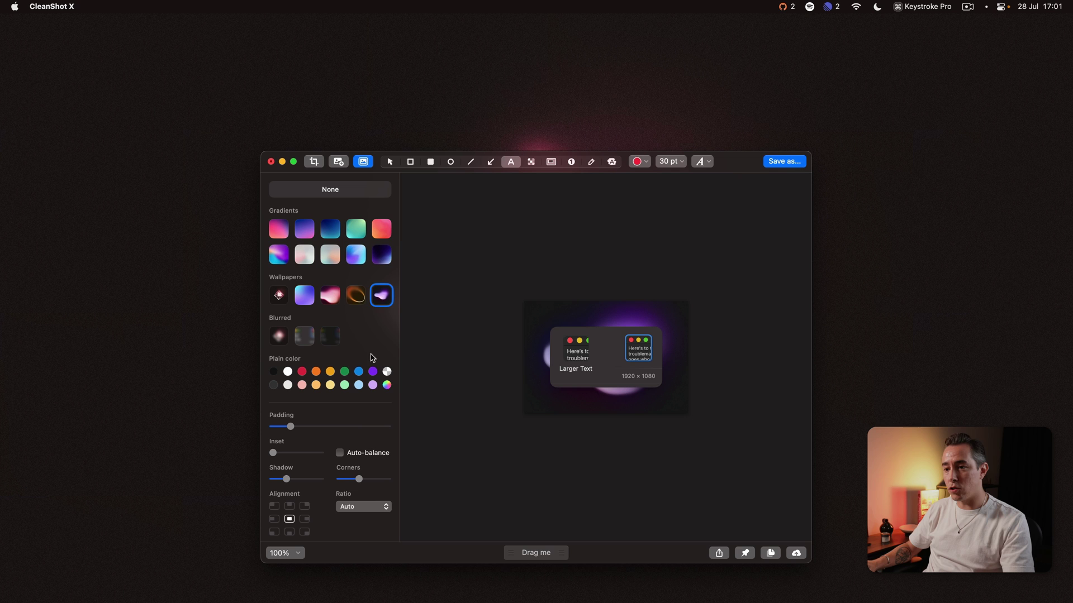
left_click_drag(291, 427, 314, 427)
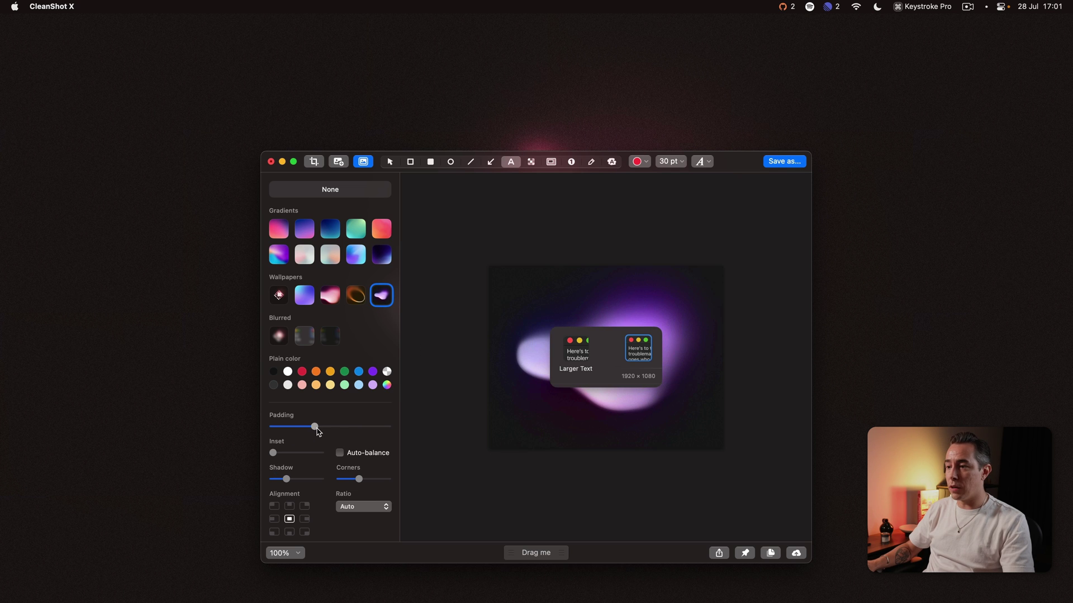
Add a red arrow pointing at the Larger Text thumbnail, labelled 'This one'
key("a")
left_click_drag(594, 308, 575, 329)
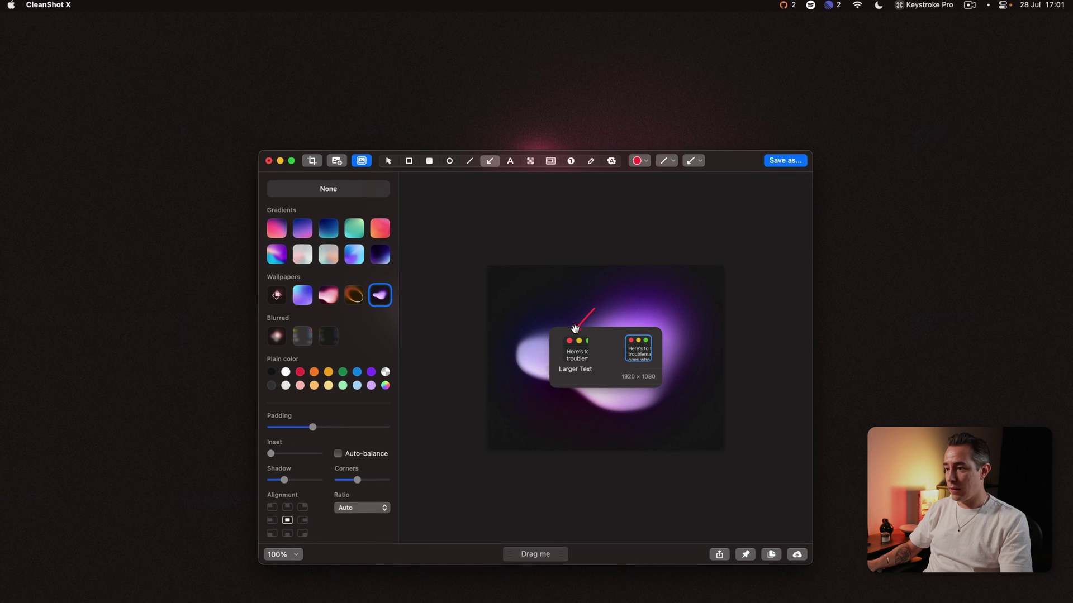
key("t")
left_click(591, 305)
type("This one")
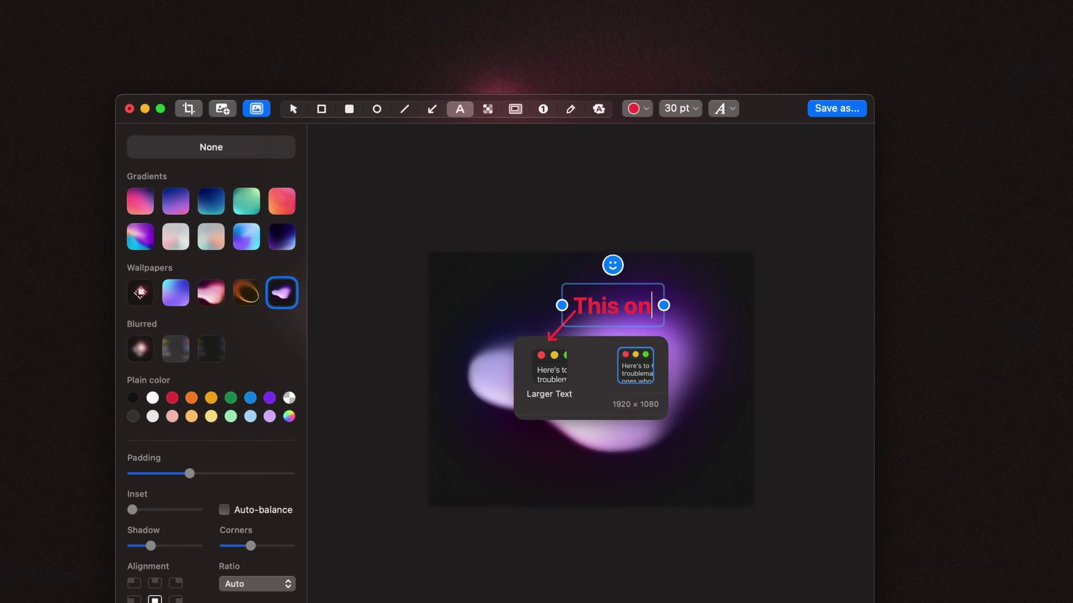
key("Escape")
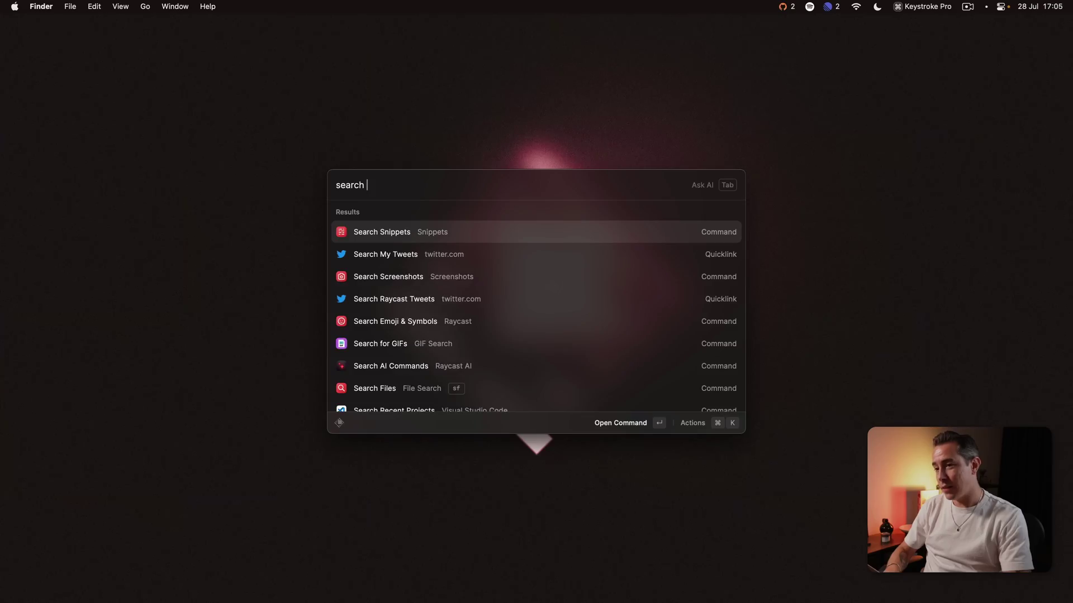
Search 'scree', browse the library in Search Screenshots, then return to root search
type("scree")
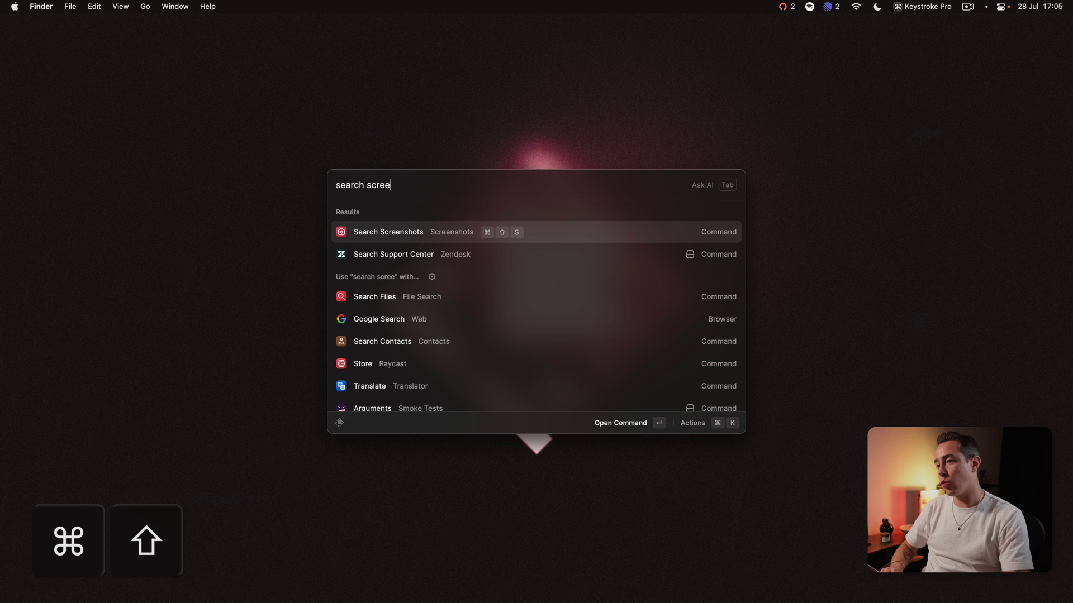
key("super+shift+s")
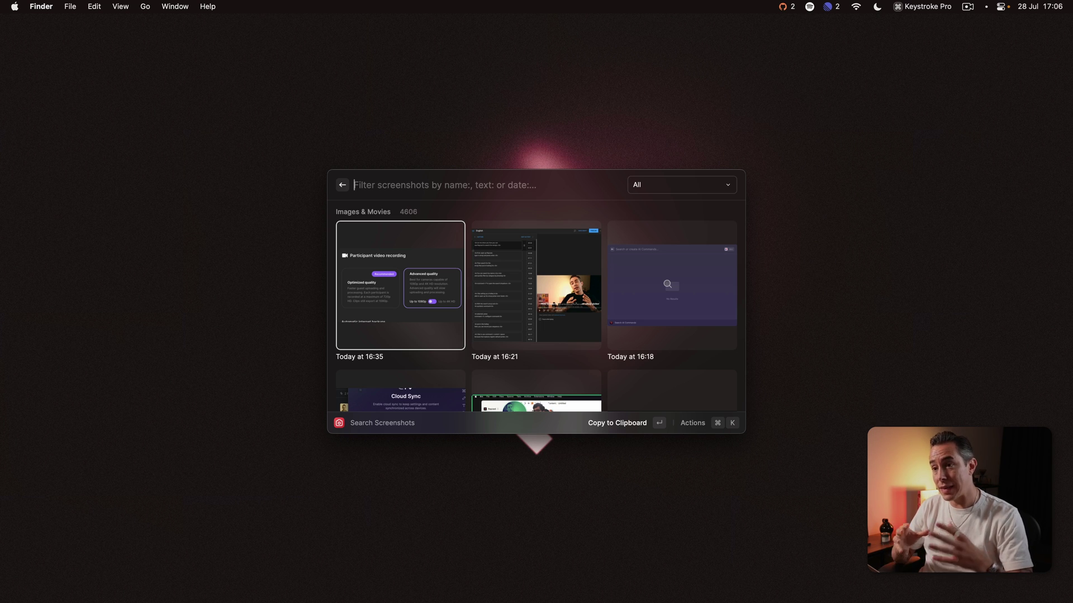
key("Escape")
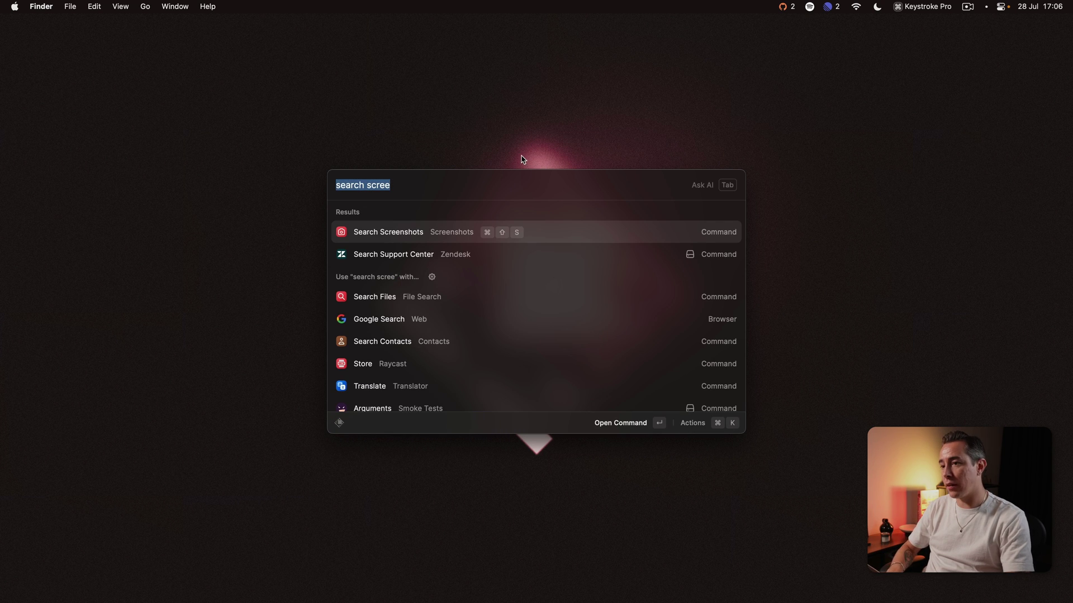
Look through the Search Screenshots settings, then close the settings window
key("super+shift+comma")
scroll(689, 373, "down", 2)
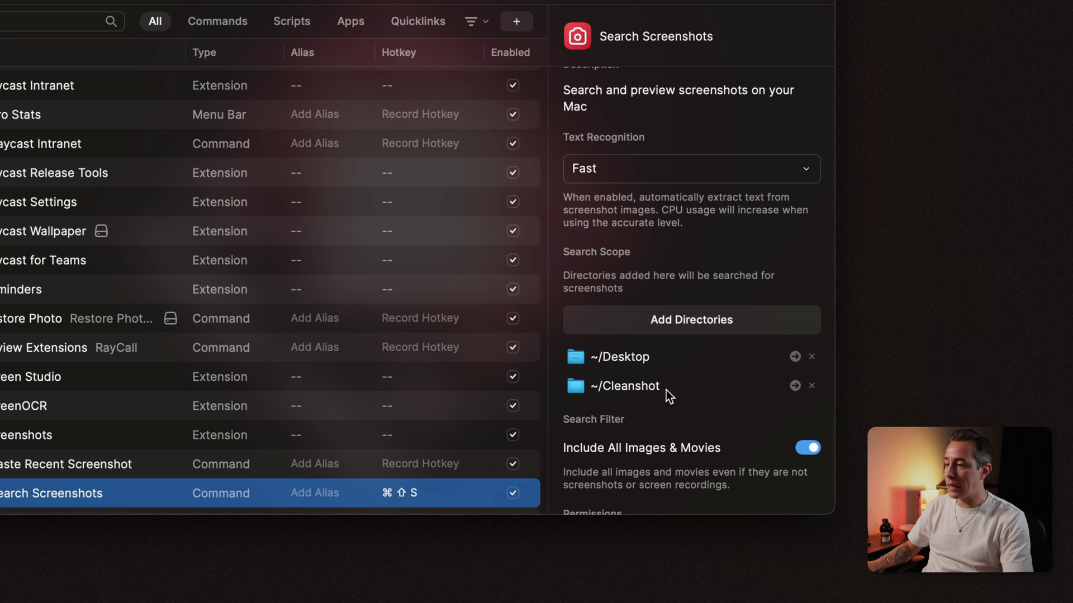
key("super+w")
Reopen the launcher and enter the query 'sea', fixing the typos
key("alt+space")
type("sea x")
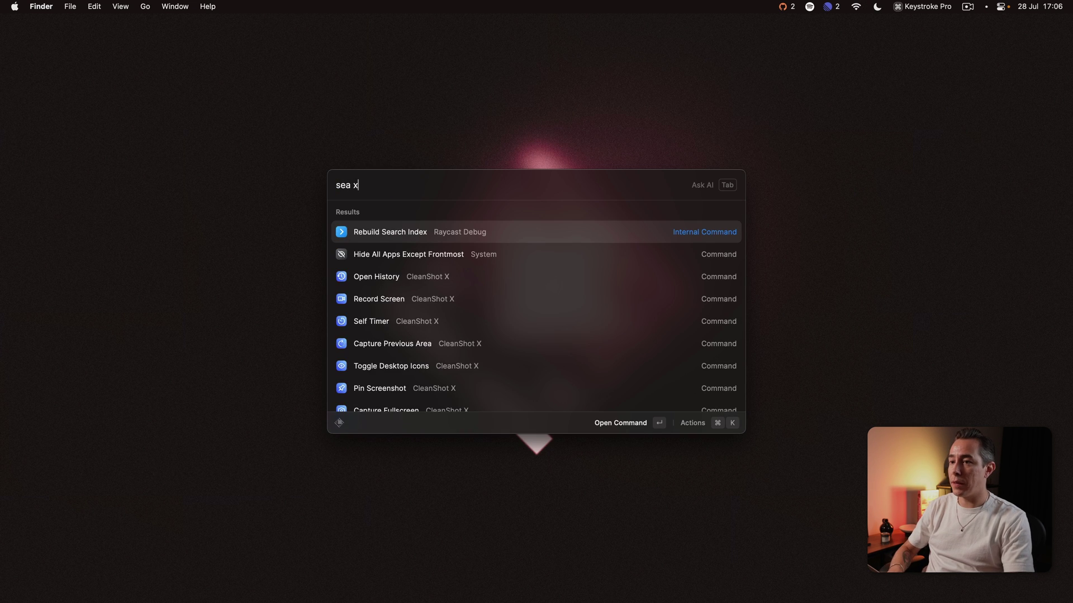
key("BackSpace")
type("s")
key("BackSpace")
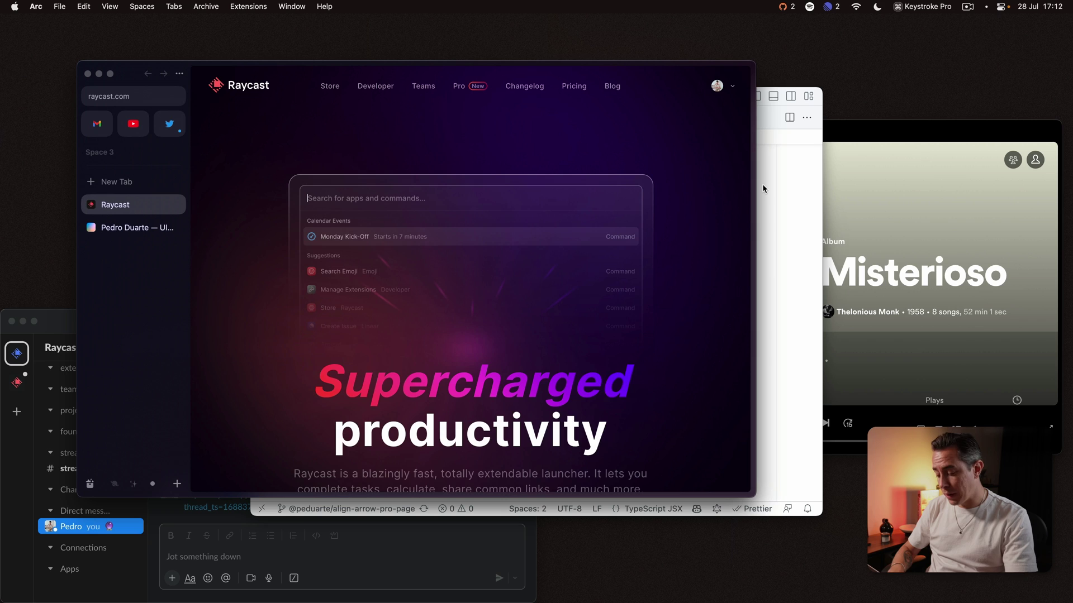
Browse the window management commands by searching 'wind', then dismiss the launcher
key("alt+space")
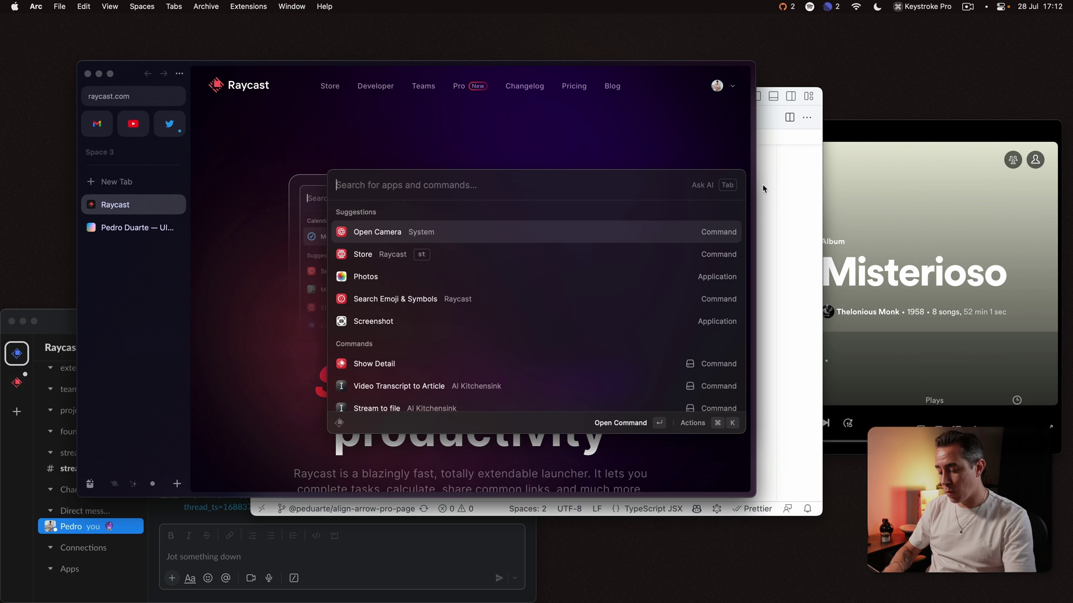
type("window")
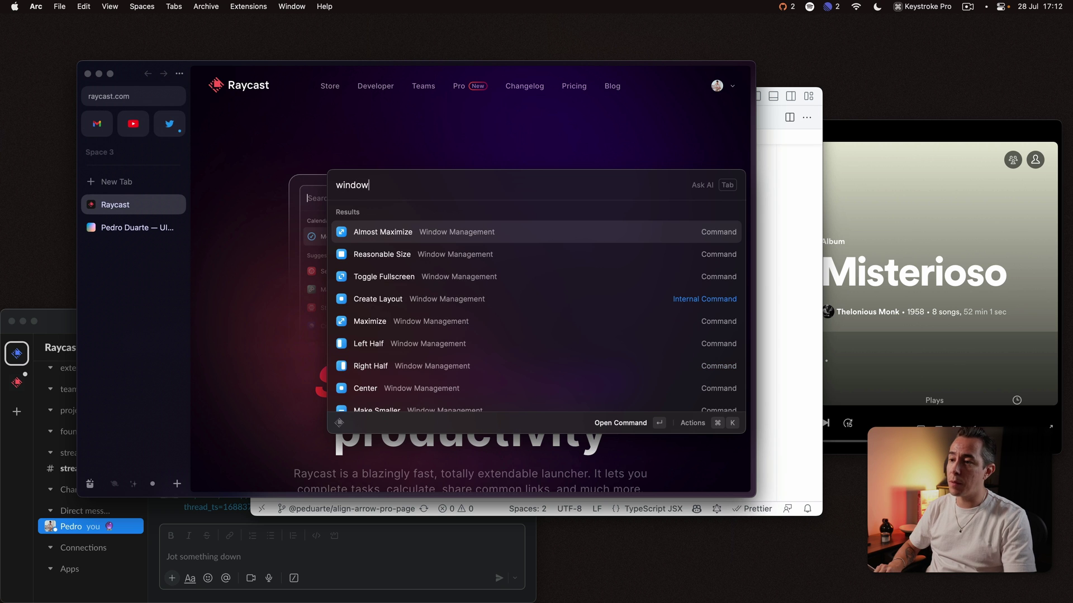
key("Down")
key("Down")
key("Down")
key("Down")
key("Down")
key("Down")
key("Down")
key("Down")
key("Down")
key("Down")
key("Down")
key("Down")
key("Down")
key("Down")
key("Down")
key("Down")
key("Down")
key("Down")
key("Down")
key("Down")
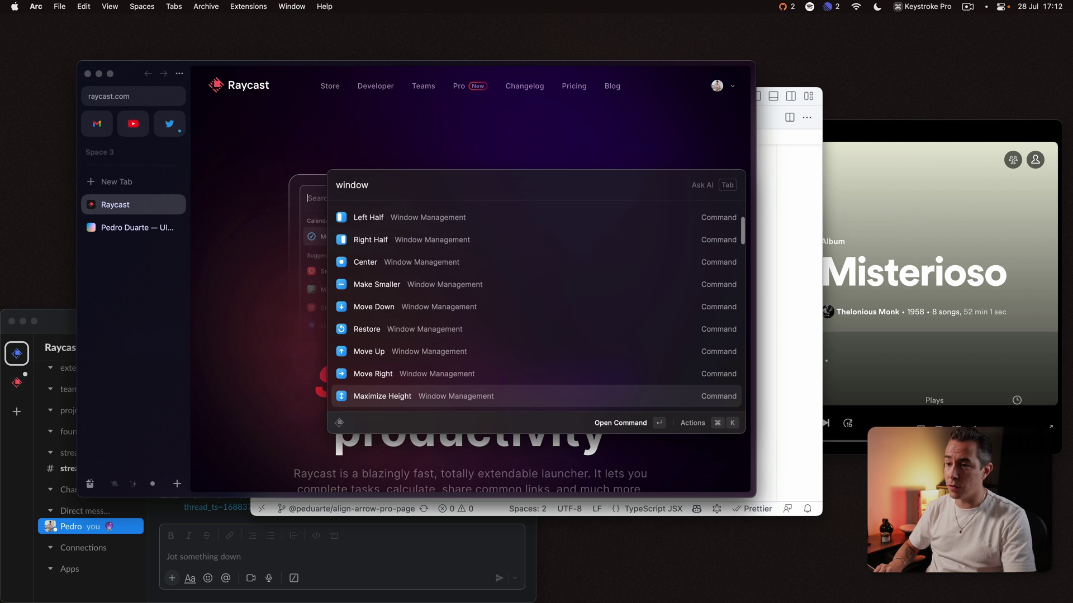
key("Down")
key("Down")
key("Down")
key("Down")
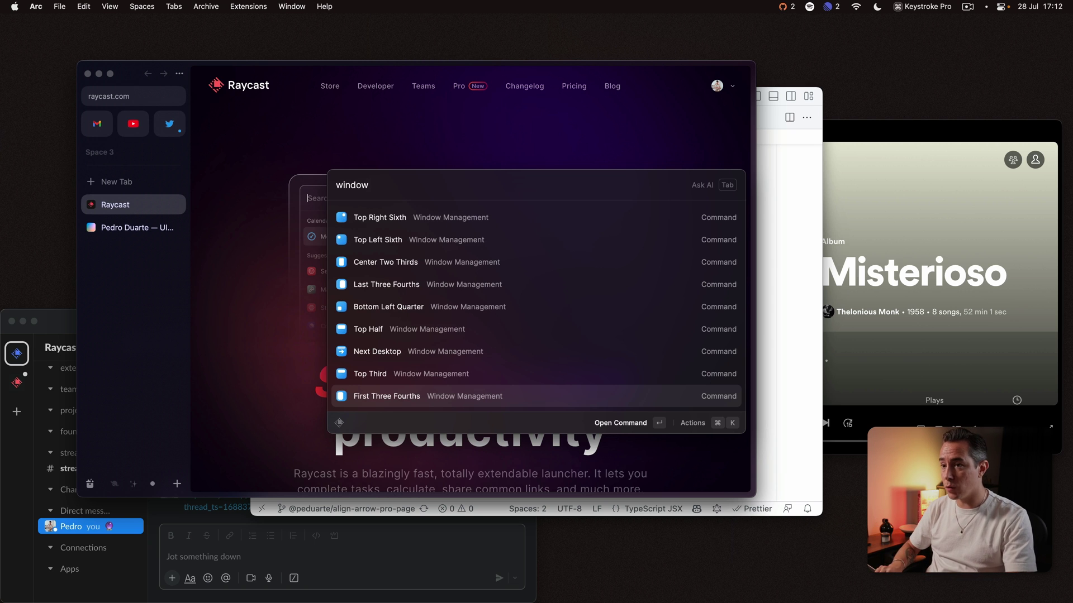
key("Escape")
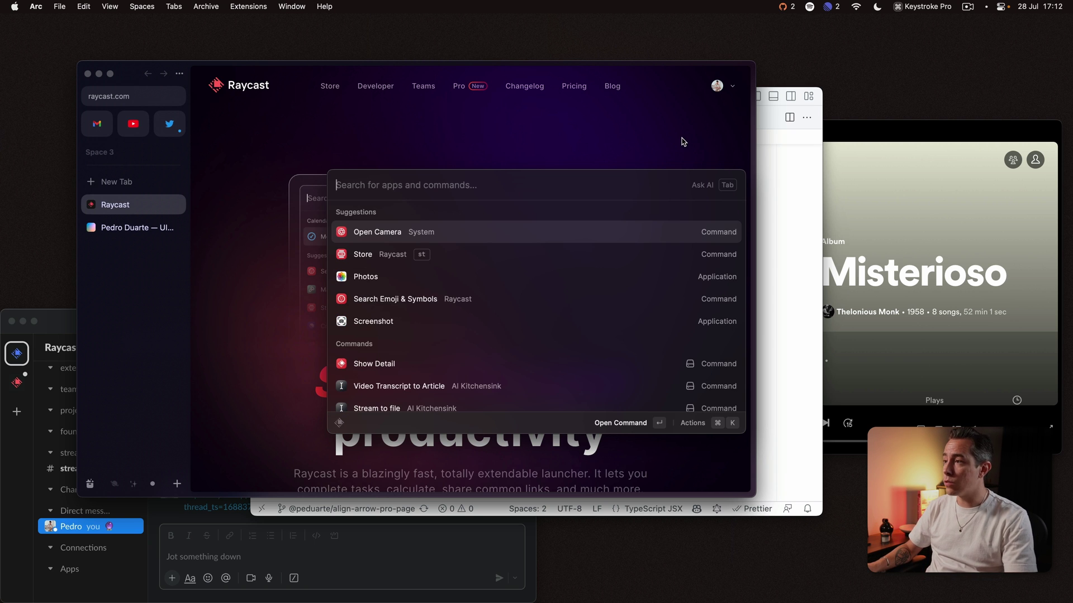
key("Escape")
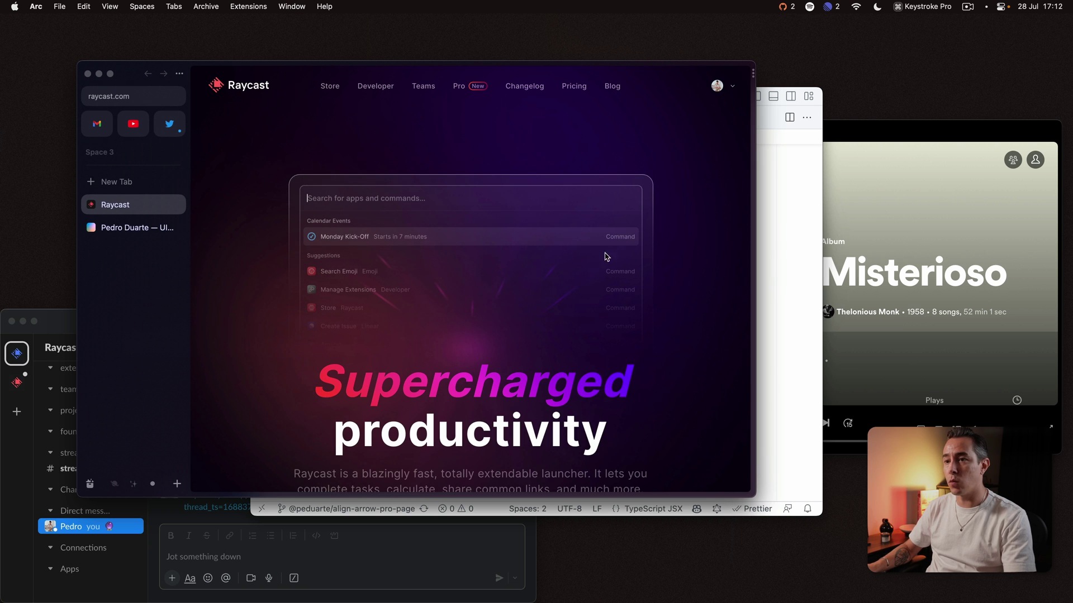
Tile the browser to the left half and the code editor to the right half
left_click(807, 202)
left_click_drag(695, 95, 691, 107)
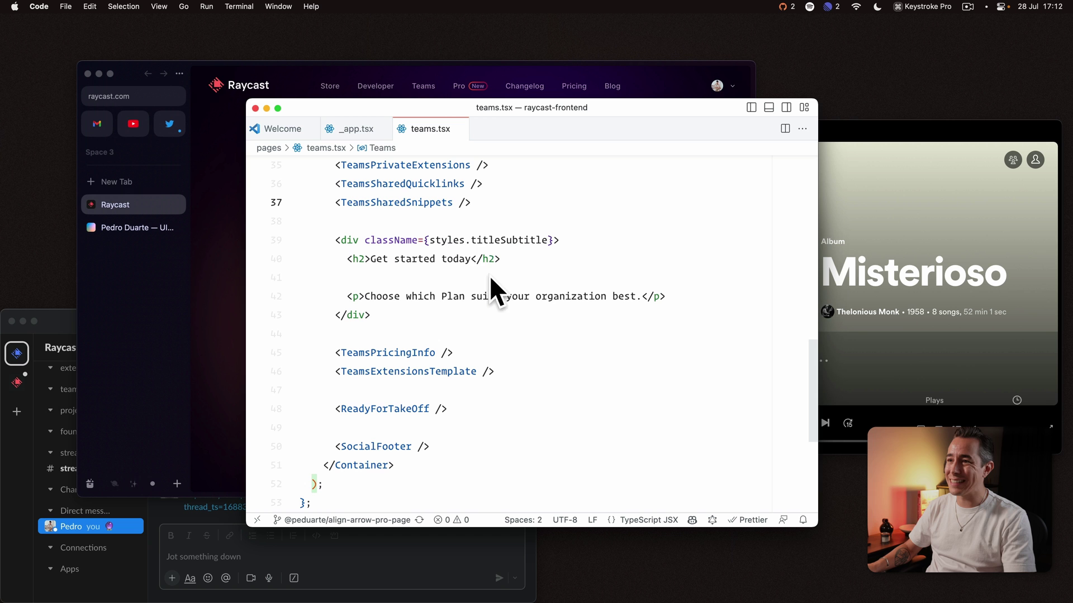
left_click(221, 282)
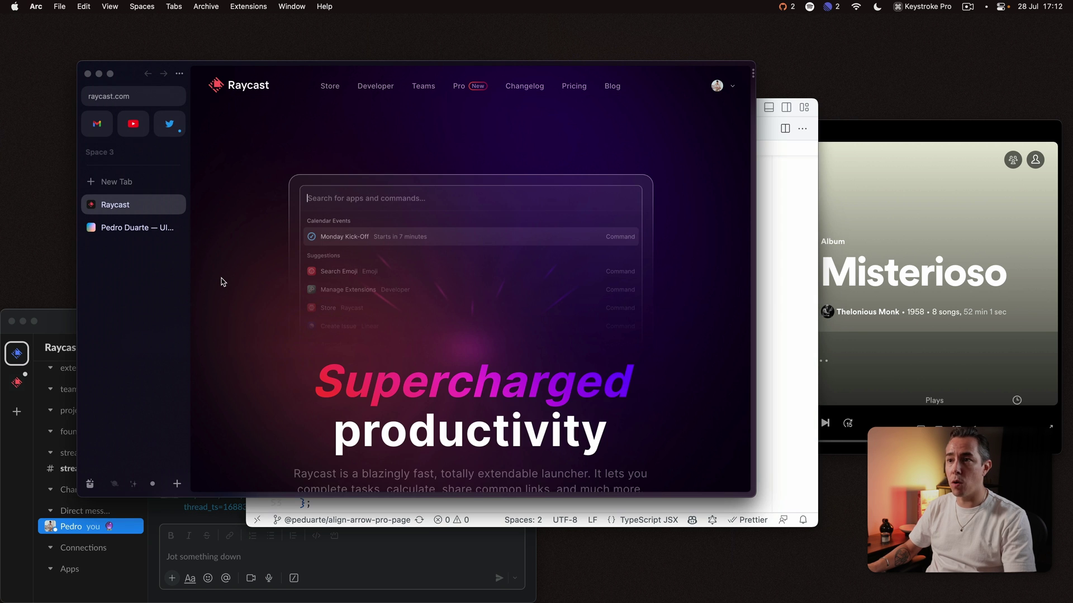
key("cmd+ctrl+alt+Left")
left_click(576, 283)
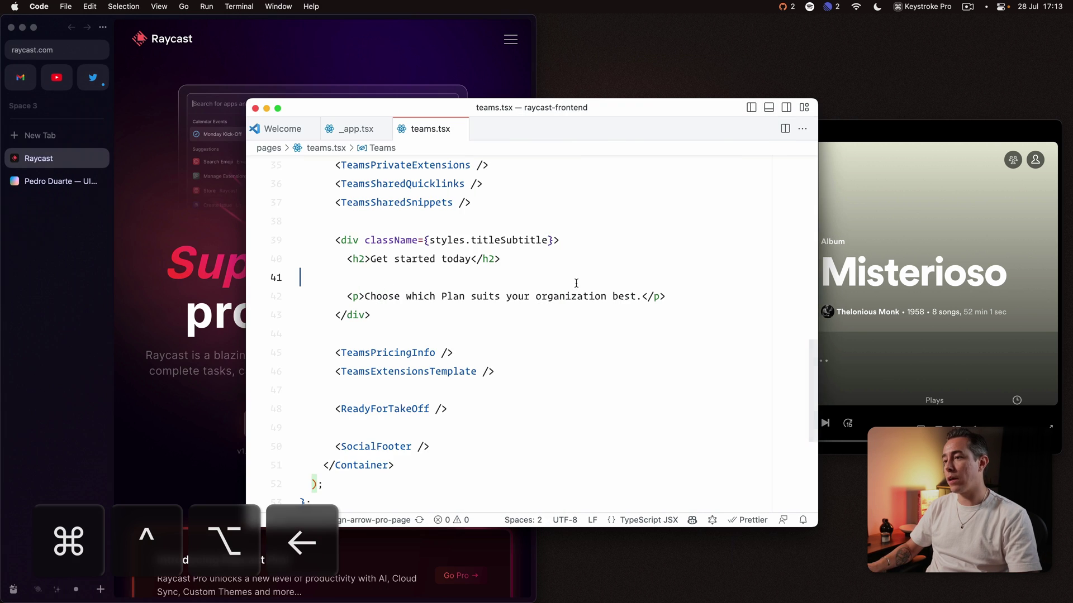
key("super+ctrl+alt+Right")
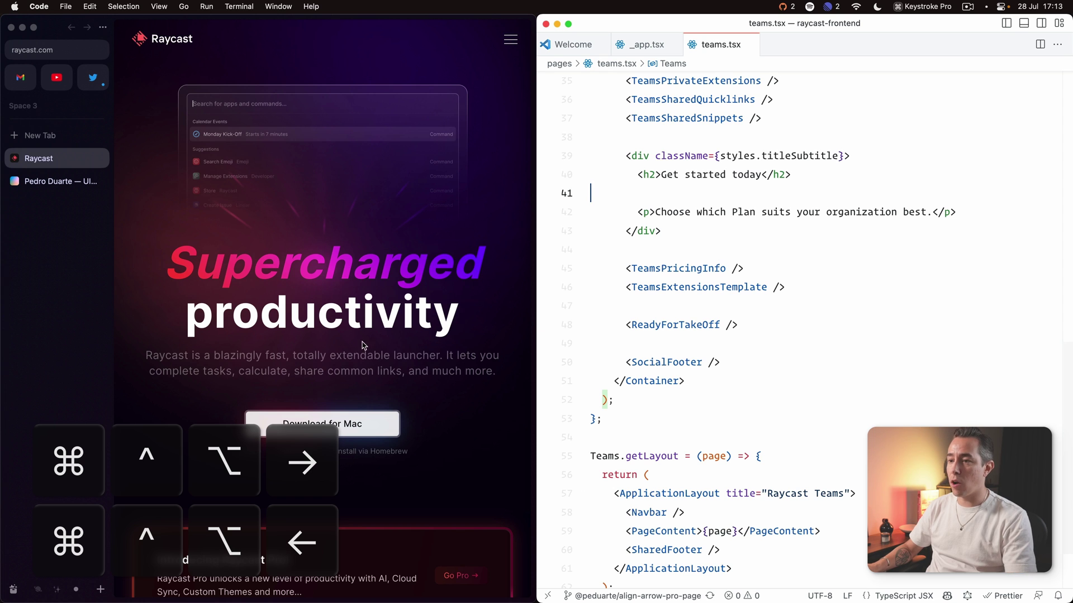
Maximise the browser, then cycle it through left-side widths back to the left half
left_click(313, 279)
key("super+ctrl+alt+f")
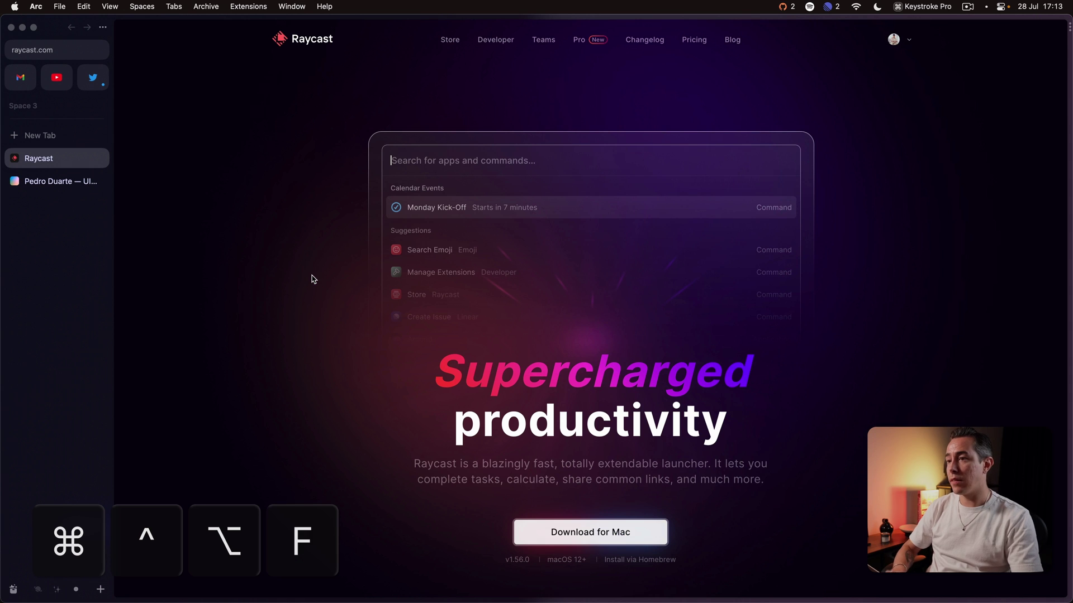
key("super+ctrl+alt+Left")
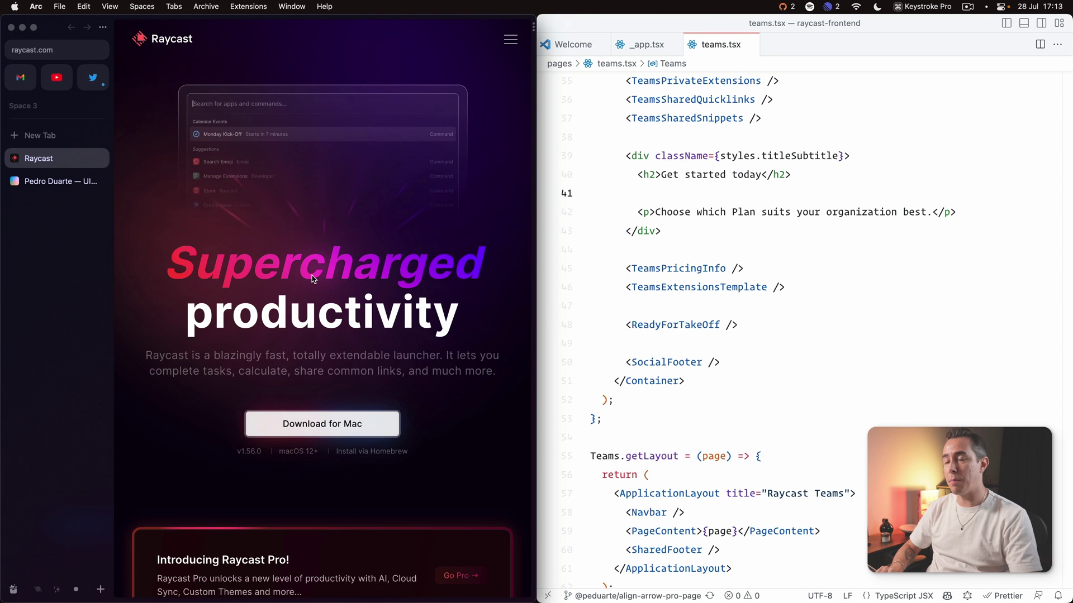
key("super+ctrl+alt+Left")
key("super+ctrl+alt+Left")
key("super+ctrl+alt+Left")
key("super+ctrl+alt+Left")
key("super+ctrl+alt+Left")
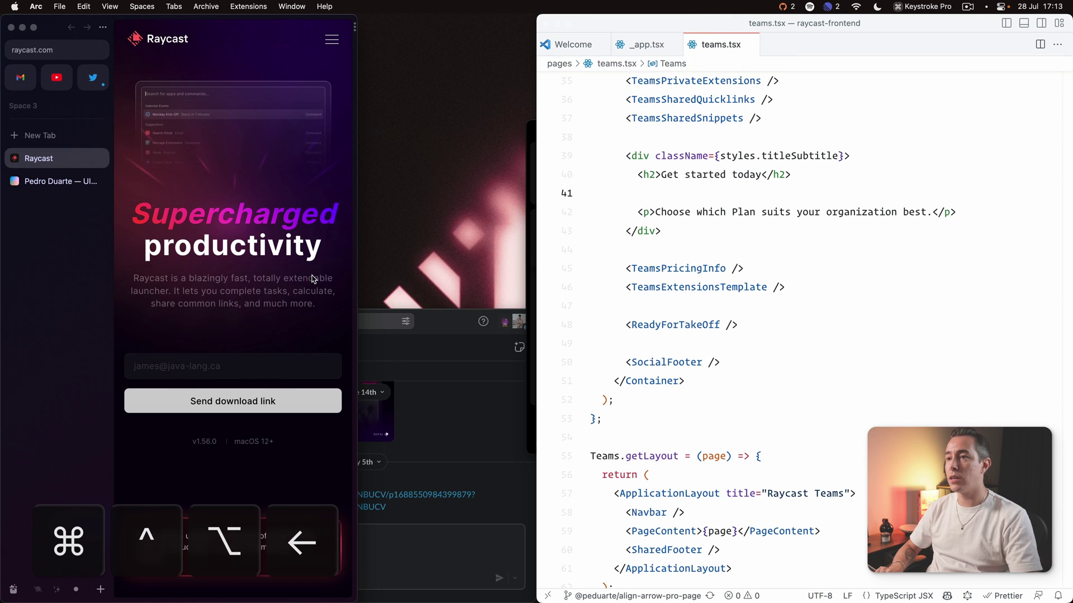
key("super+ctrl+alt+Left")
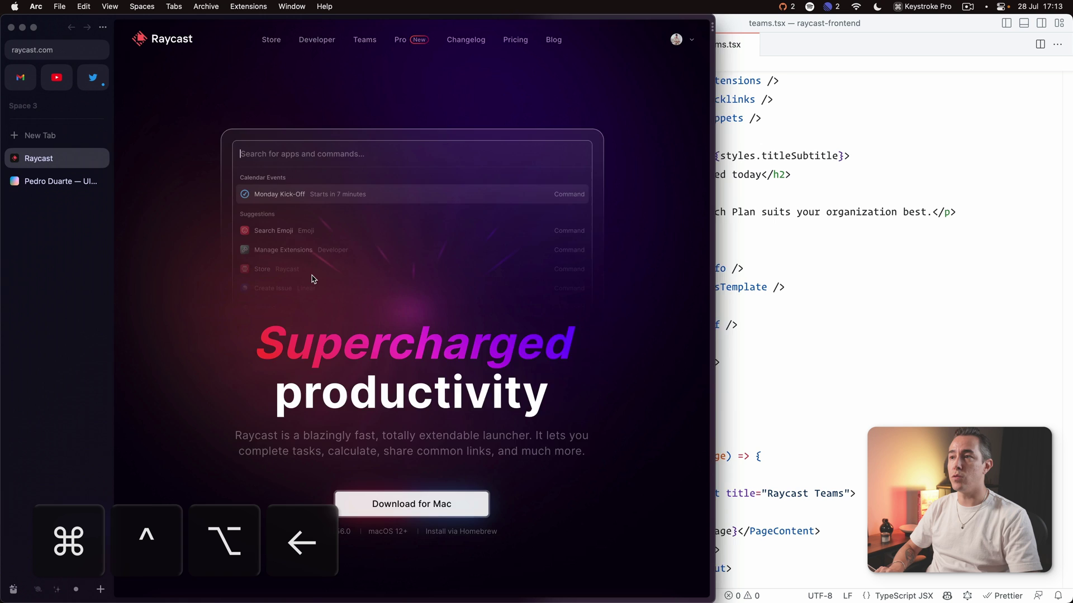
key("super+ctrl+alt+Left")
key("super+ctrl+alt+Left")
Switch to Slack, centre its window and resize it around the centre
key("super+Tab")
key("super+Tab")
key("super+Tab")
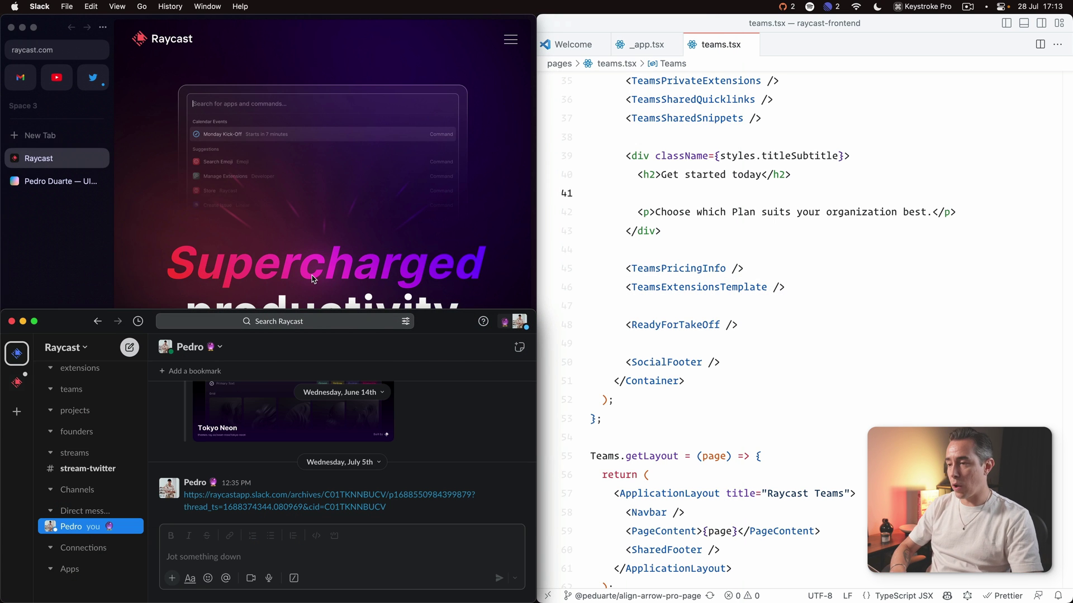
key("super+ctrl+alt+c")
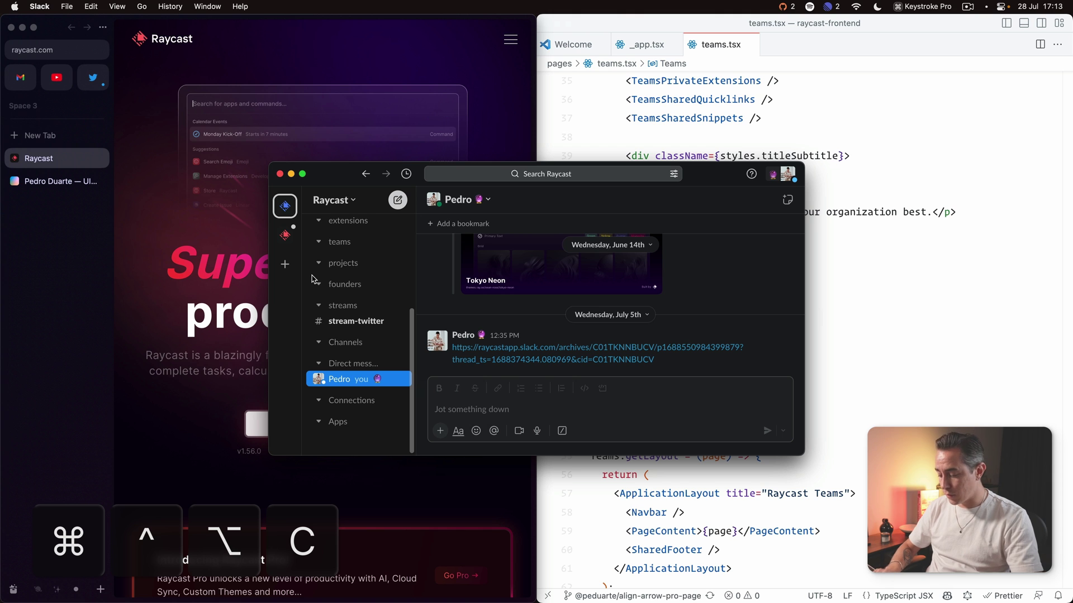
key("super+ctrl+alt+equal")
key("super+ctrl+alt+minus")
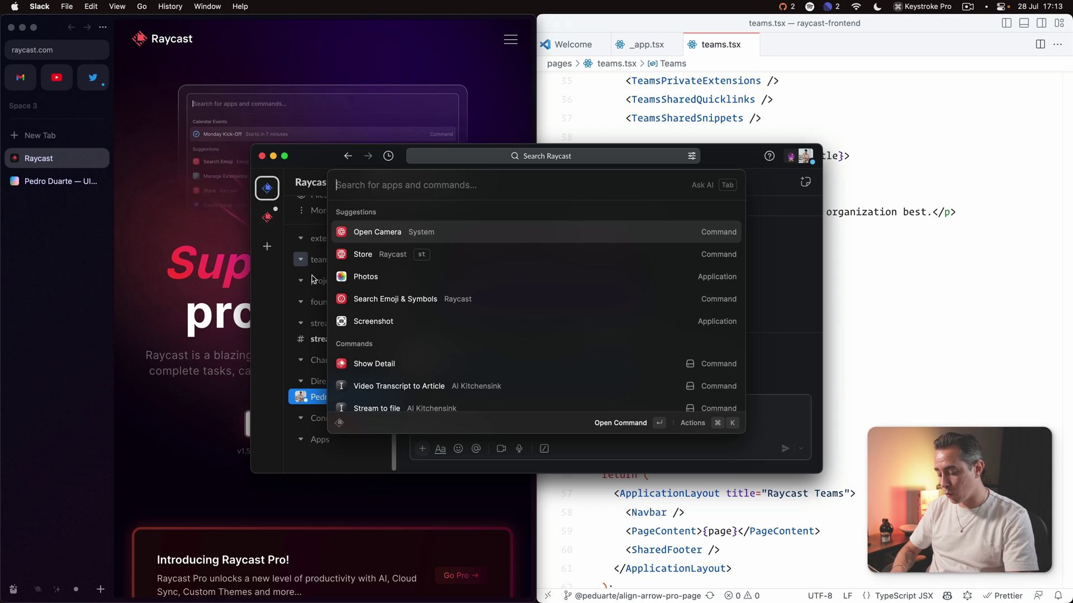
Run Almost Maximize ('am') on the Slack window
type("am")
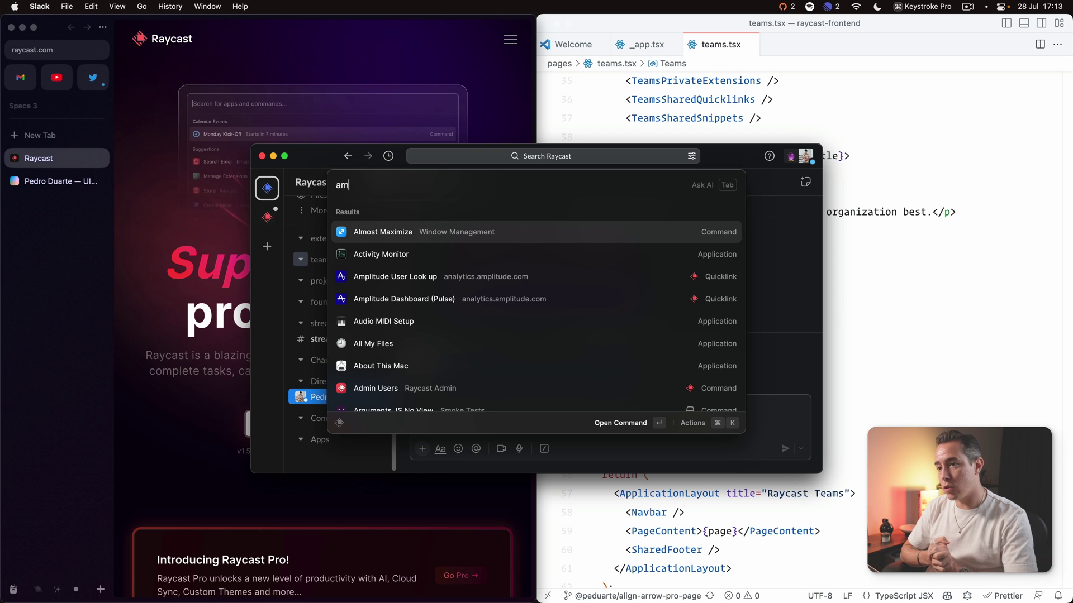
key("Return")
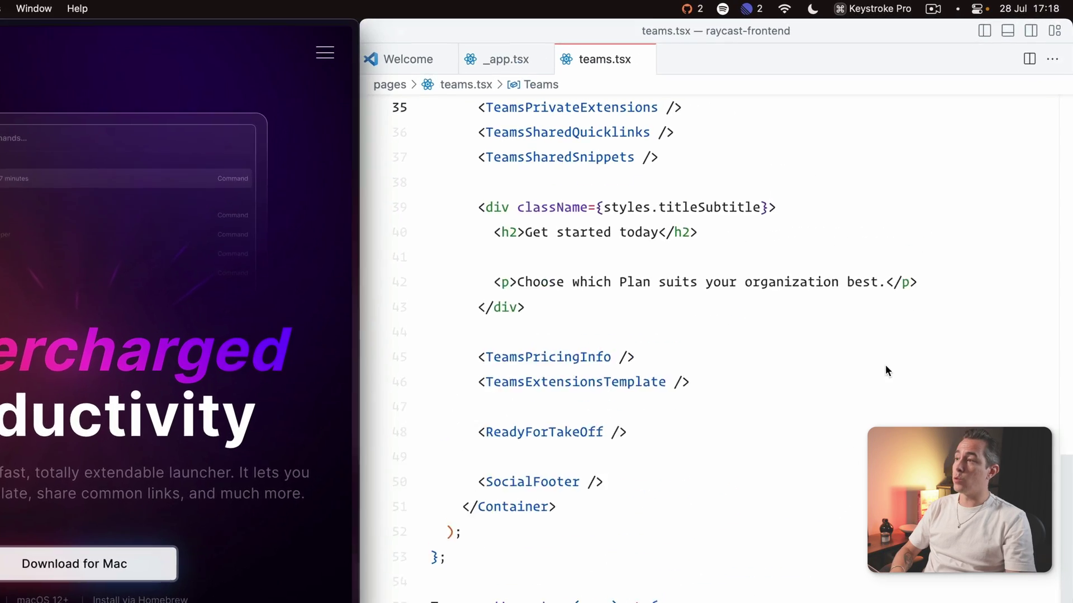
Toggle the floating Notes window with ⌥N a few times, leaving it shown
key("alt+n")
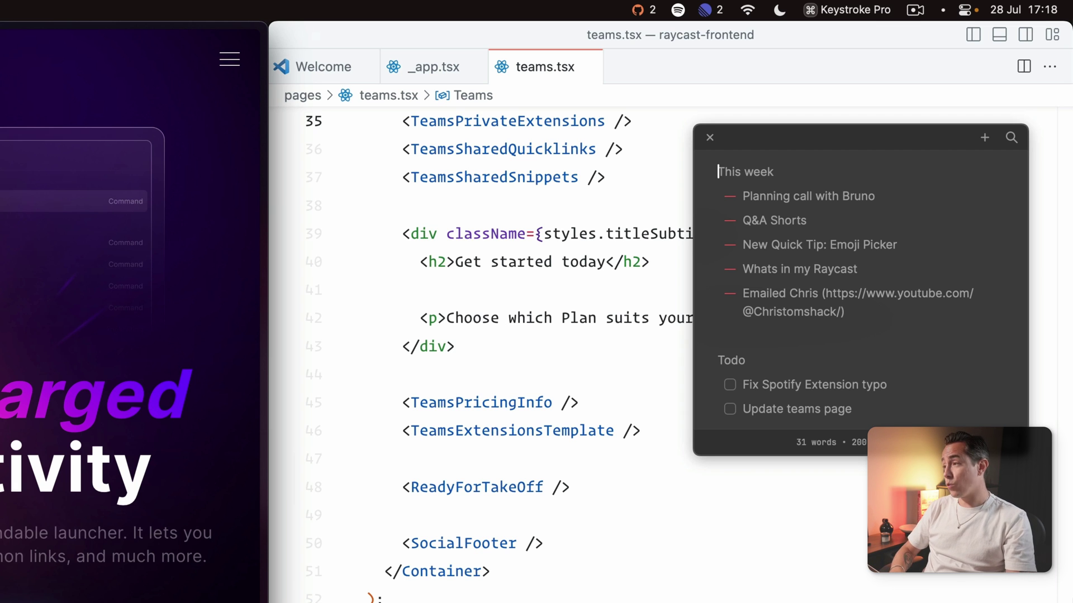
key("alt+n")
key("alt+n")
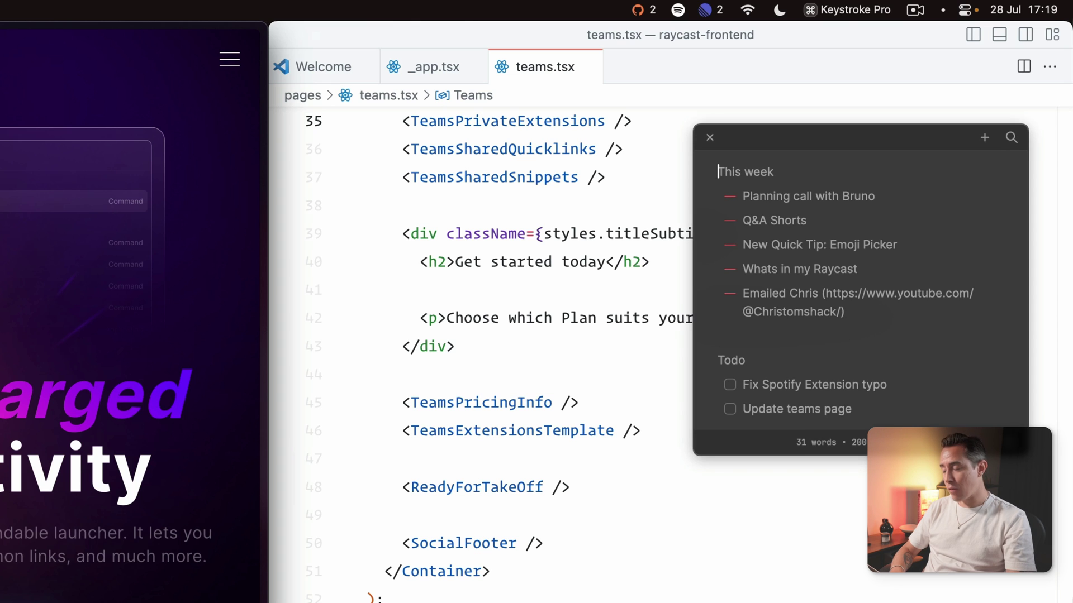
key("alt+n")
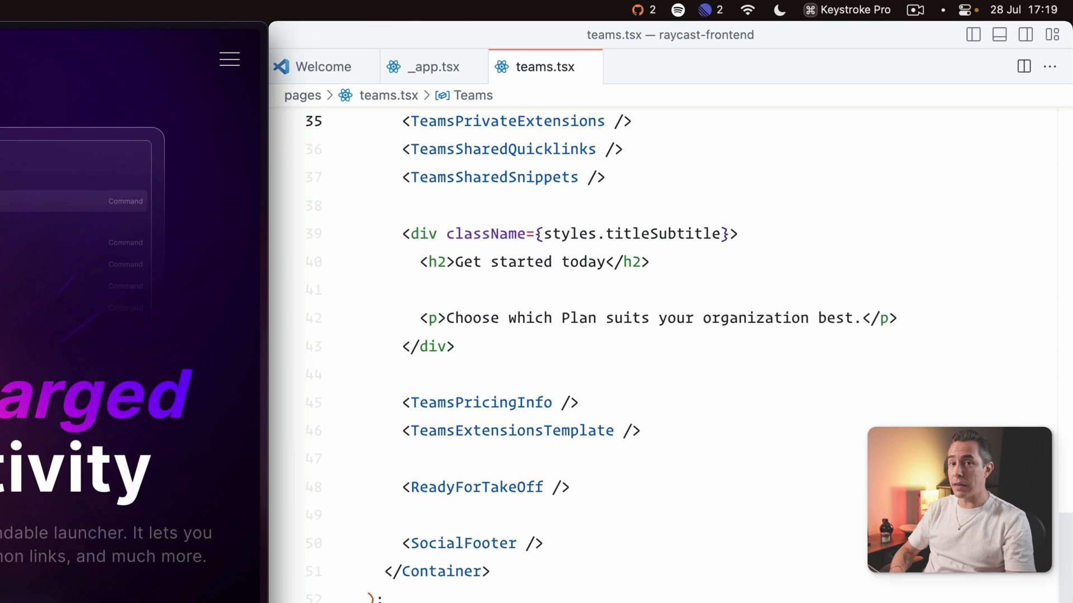
key("alt+n")
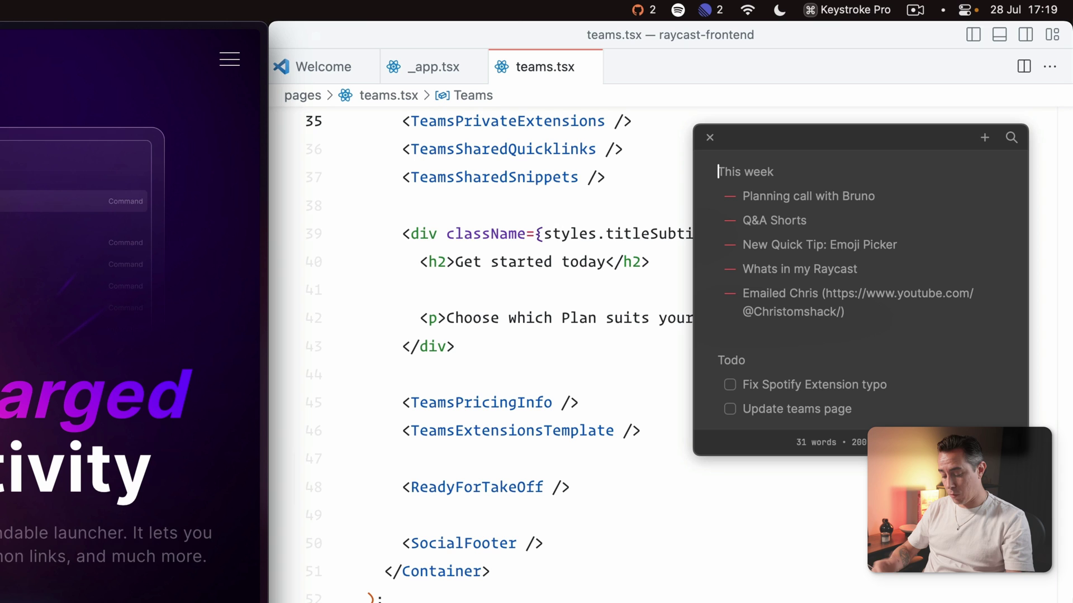
key("alt+n")
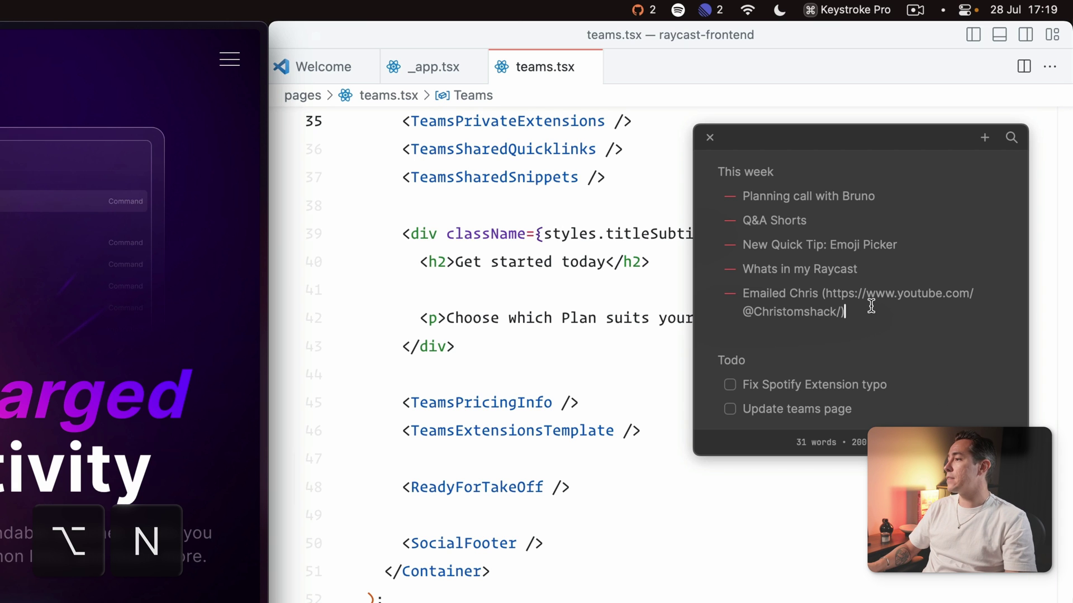
Check off the Update teams page to-do in the This week note
left_click_drag(872, 307, 709, 167)
left_click(938, 347)
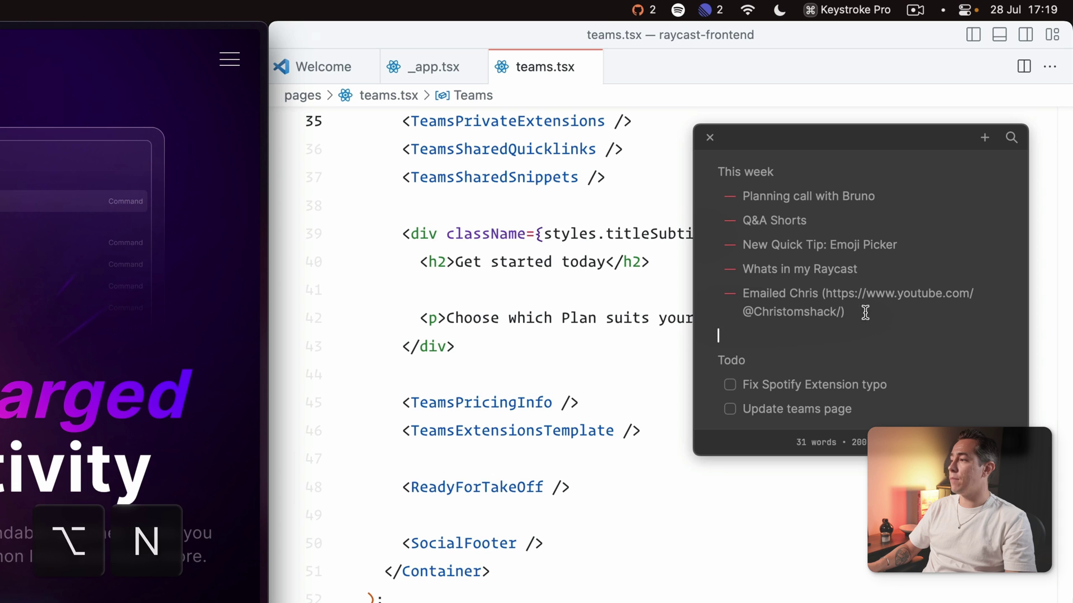
left_click(880, 412)
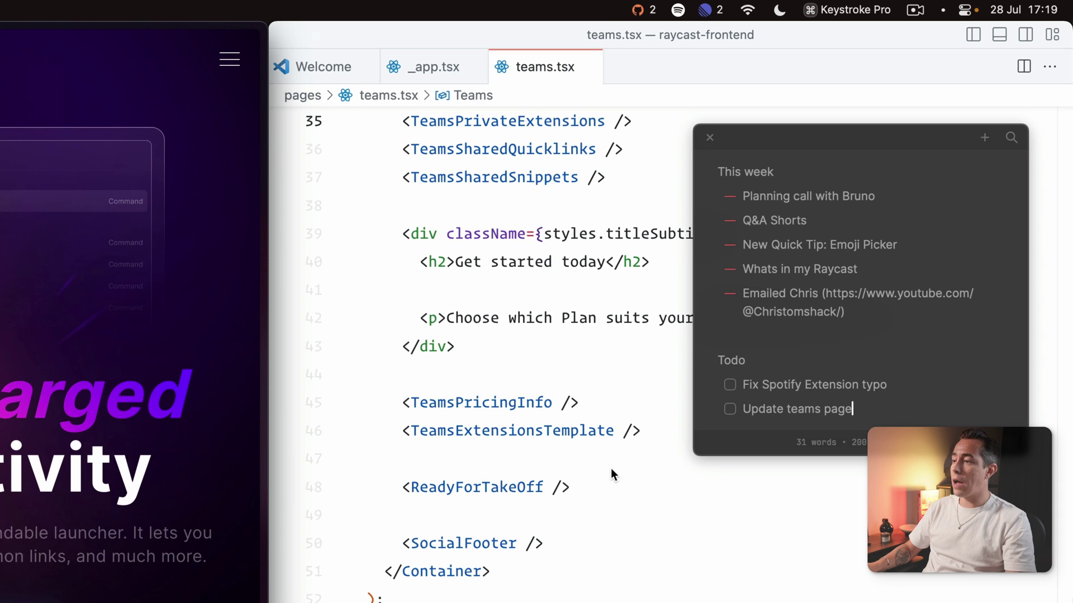
left_click(733, 411)
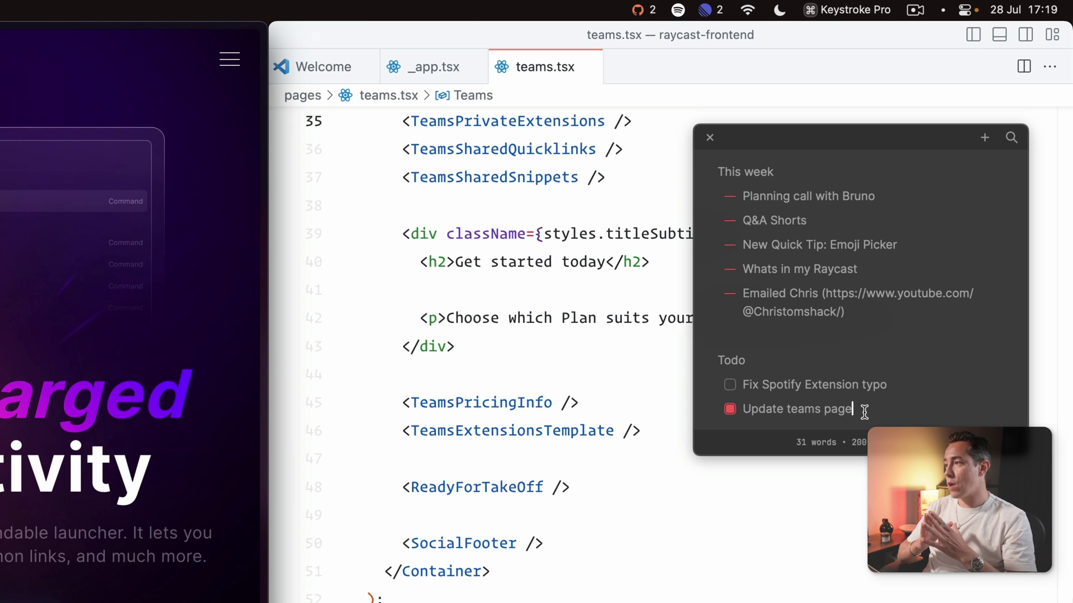
Browse the saved notes and open Raycast Quick Tip #4 - AI Chat
key("cmd+p")
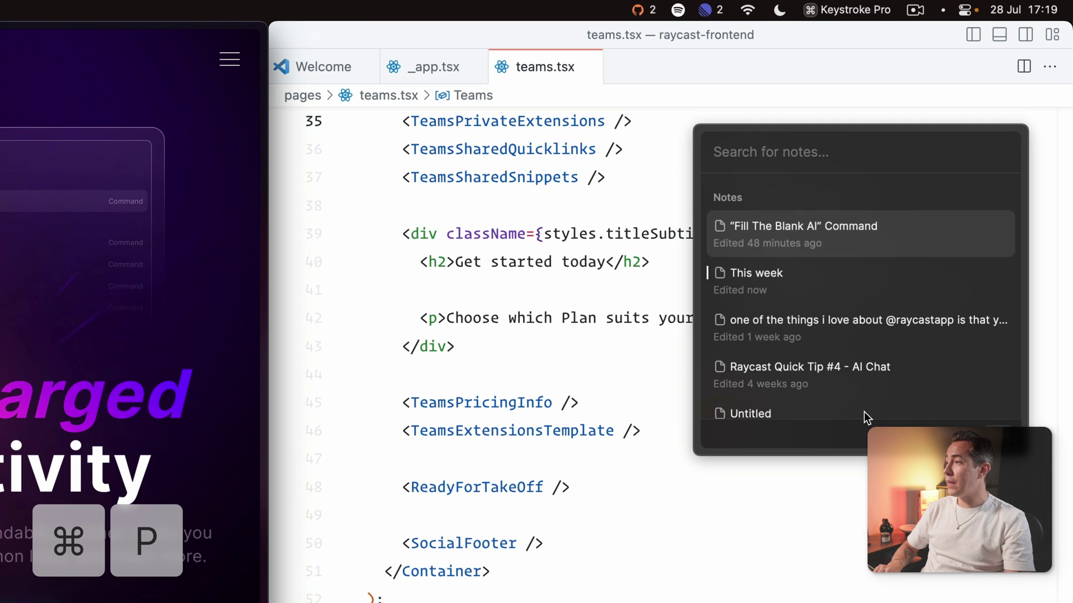
key("Down")
key("Down")
key("Up")
key("Up")
key("Down")
key("Down")
key("Down")
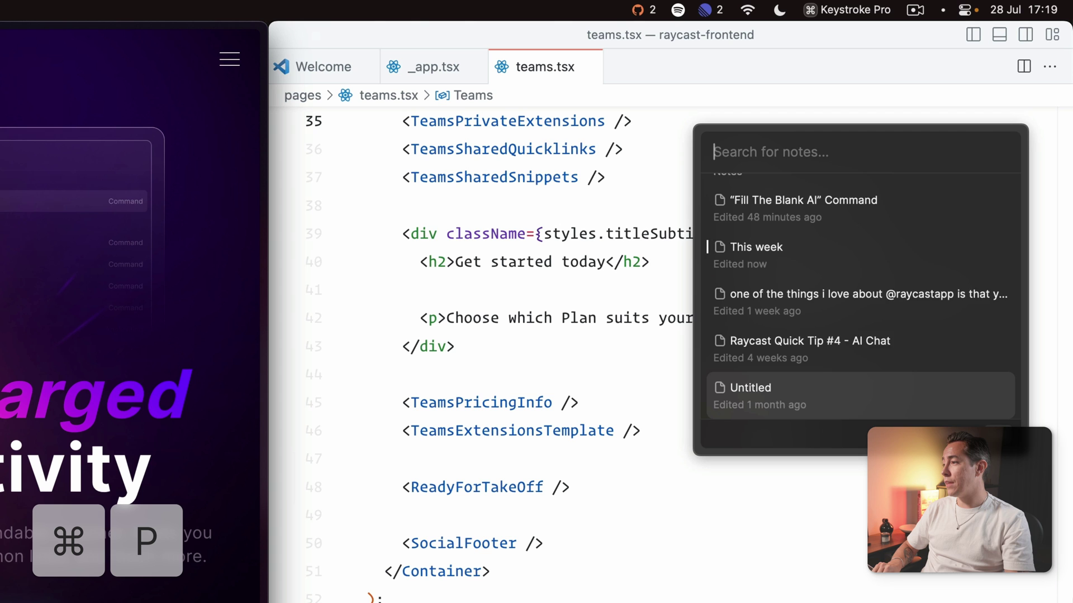
key("Down")
key("Up")
key("Up")
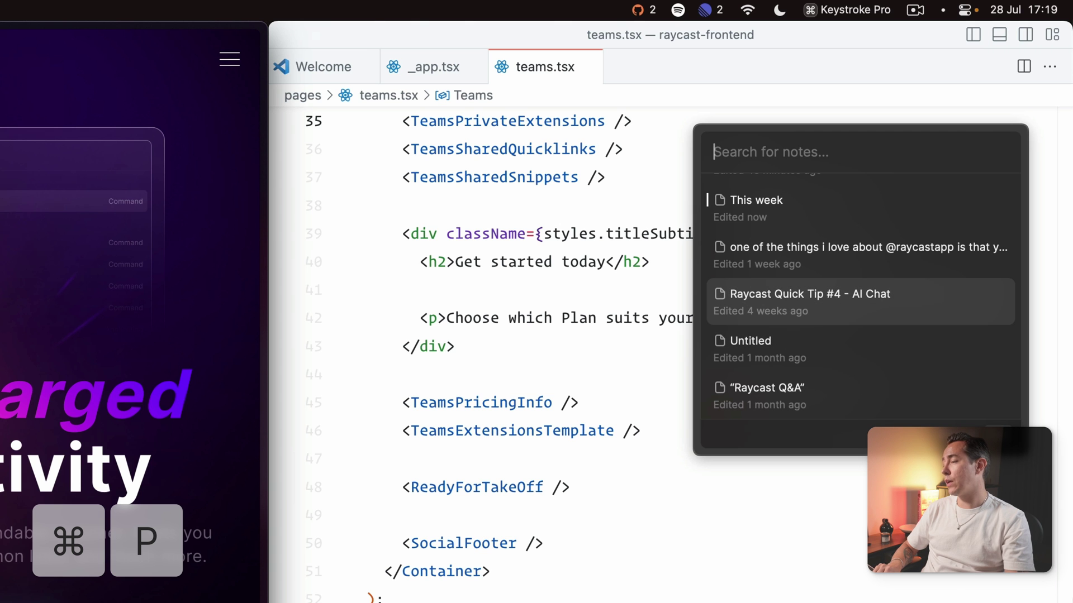
key("Return")
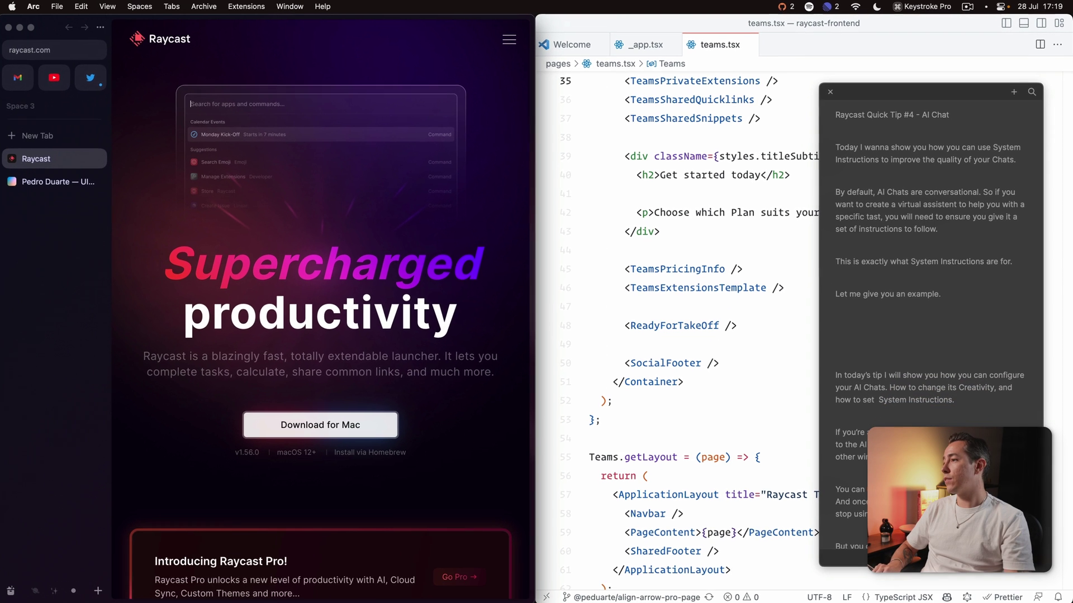
key("super+p")
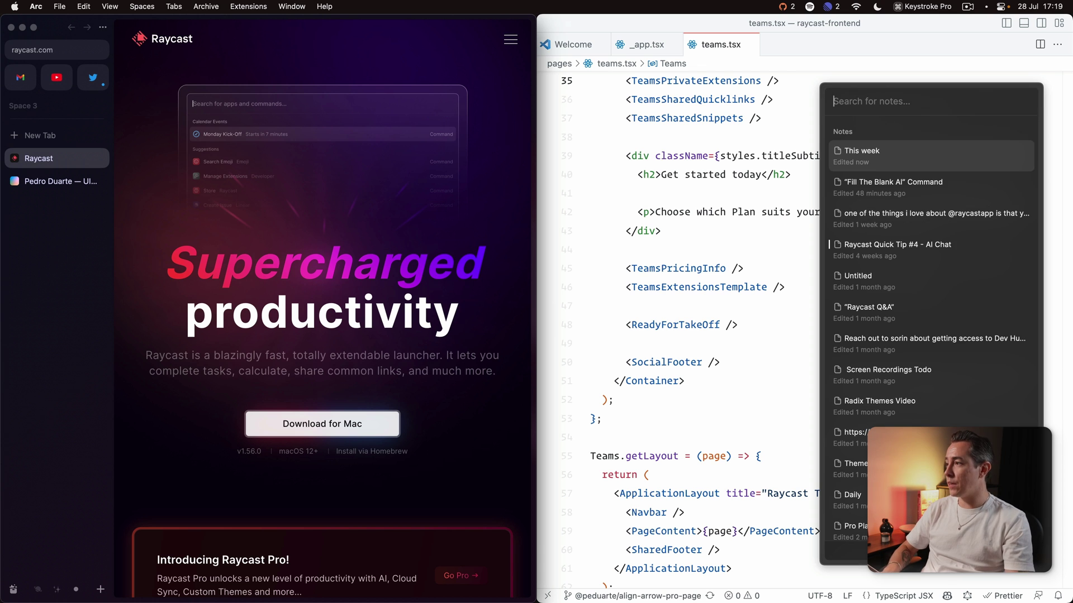
key("Down")
key("Down")
key("Down")
key("Down")
key("Down")
key("Down")
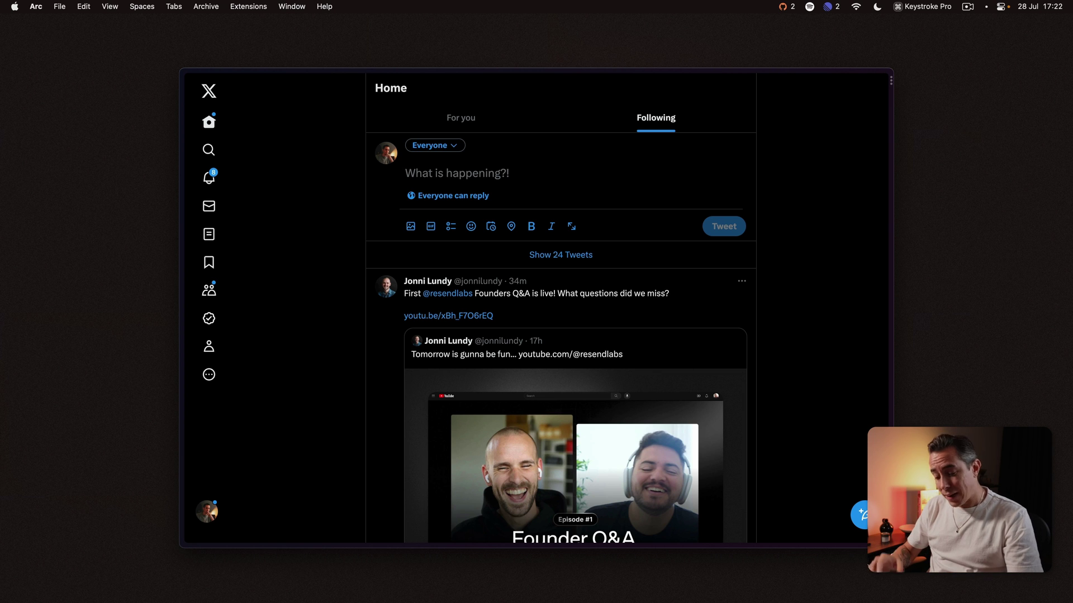
Open Search Quicklinks and preview the API Weekly Sync and Release Notes (v1.56.0) quicklinks
key("alt+space")
type("searchqui")
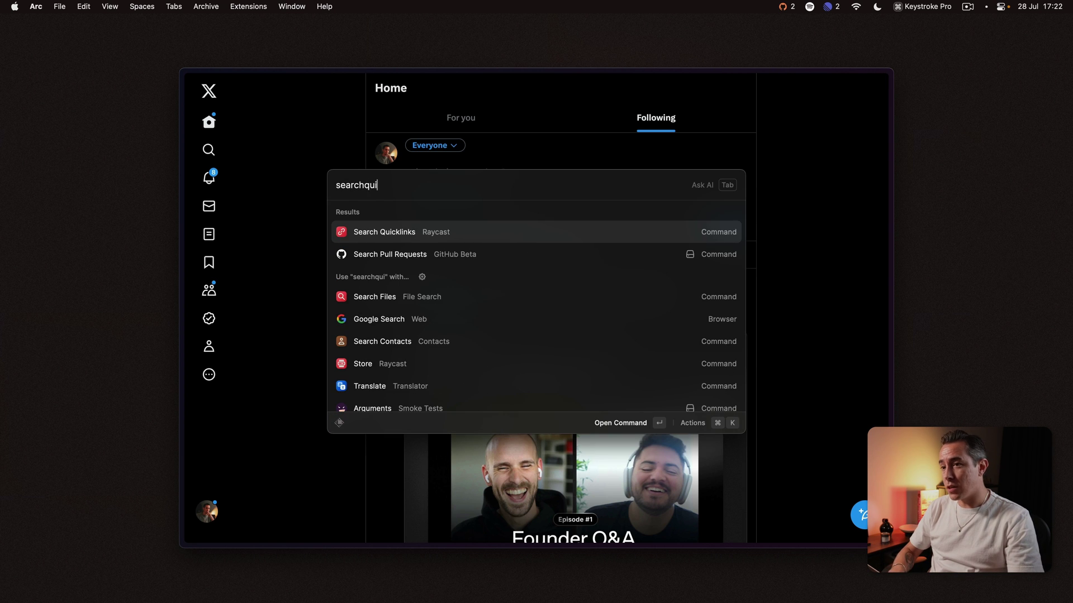
key("Return")
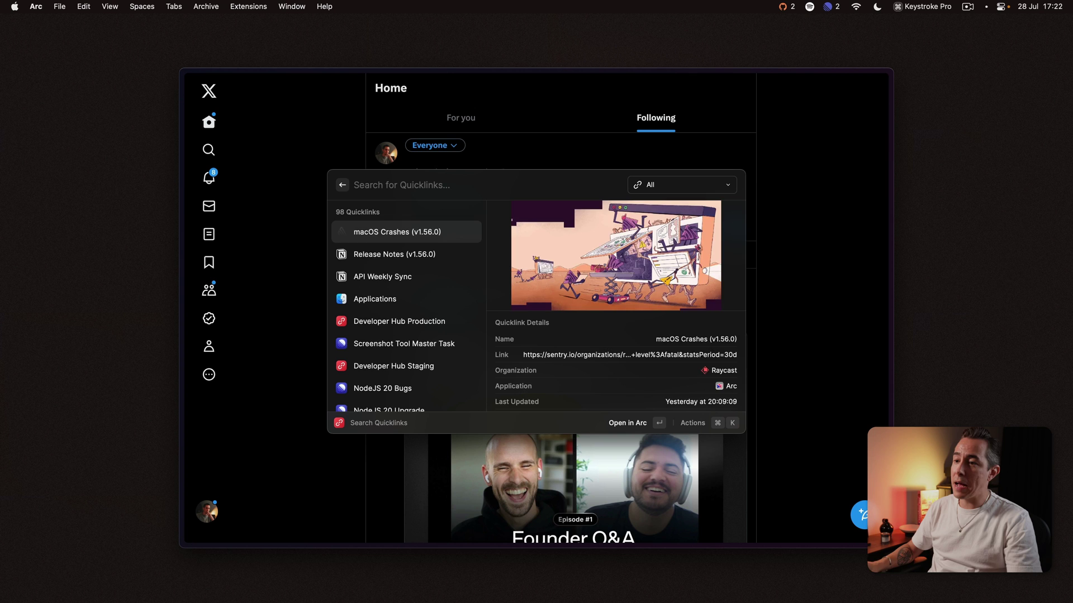
left_click(382, 277)
left_click(394, 254)
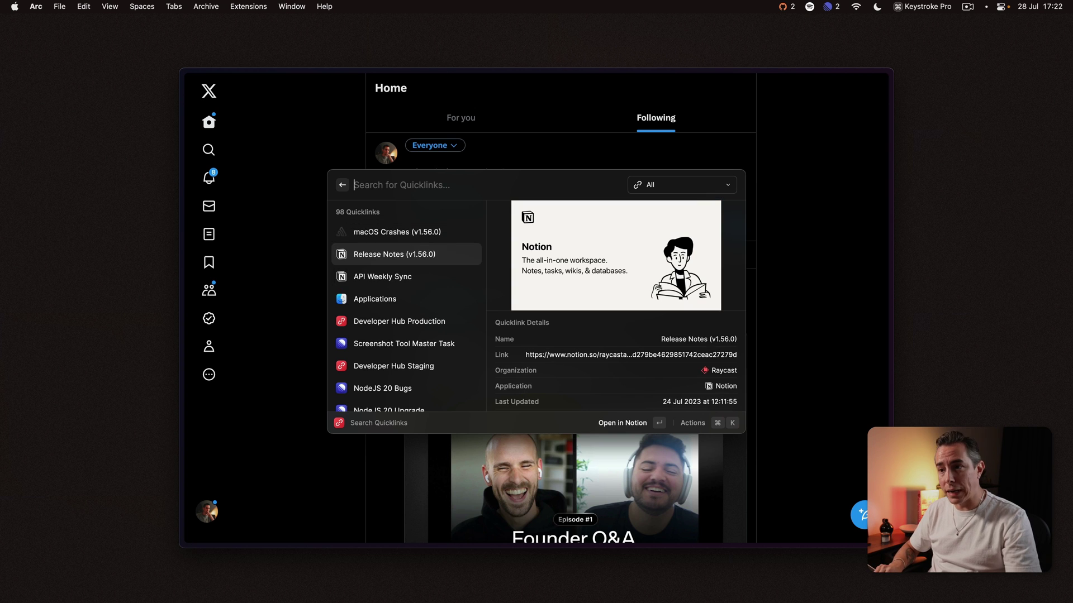
Filter quicklinks to the Raycast organization and view details of macOS Crashes, Developer Hub and others
key("super+p")
key("Down")
key("Down")
key("Down")
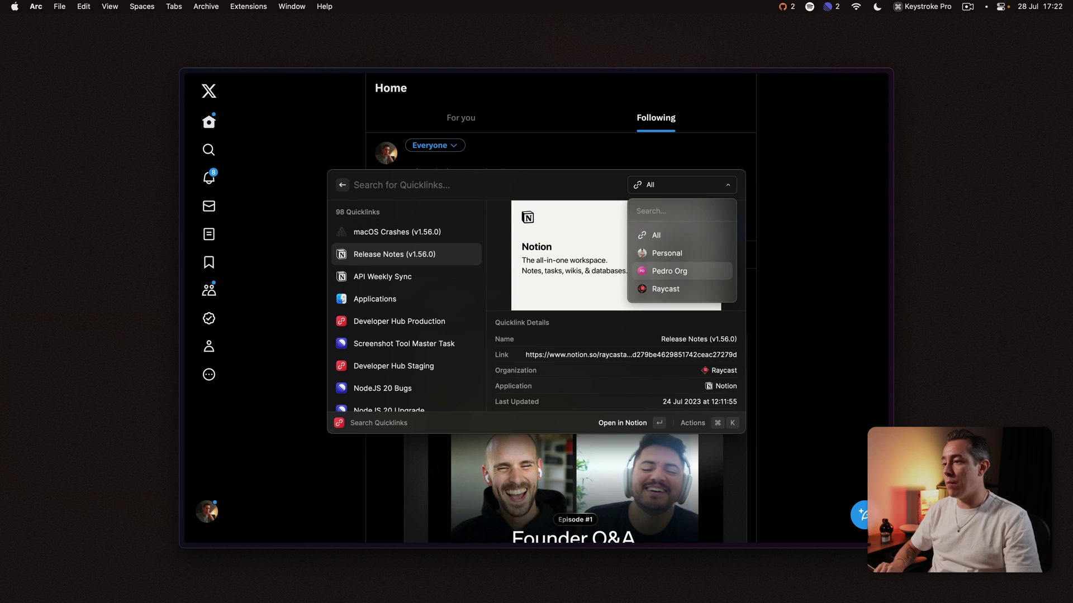
key("Return")
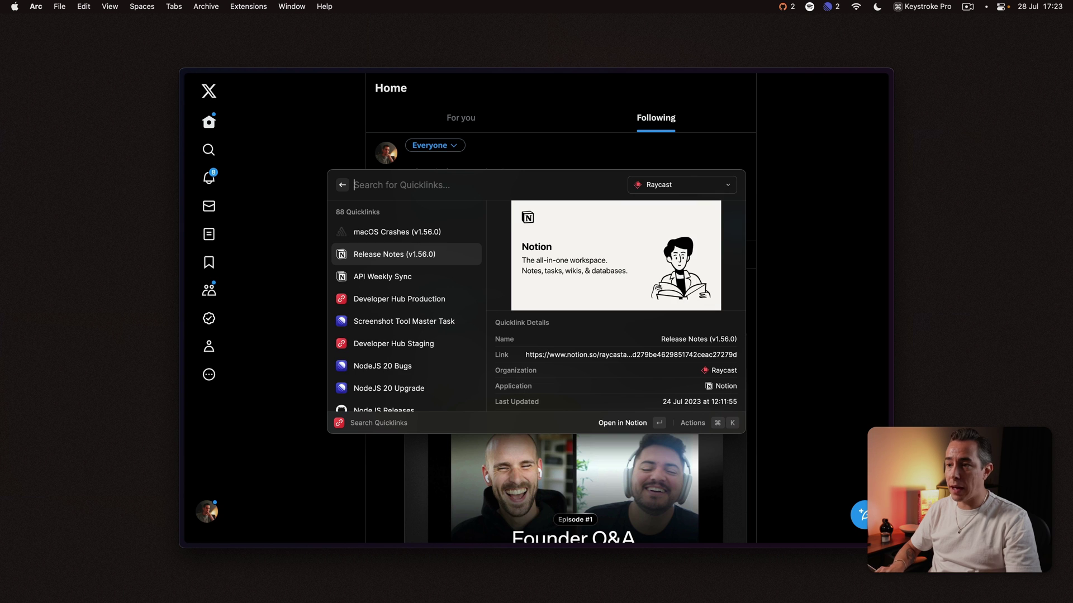
left_click(397, 231)
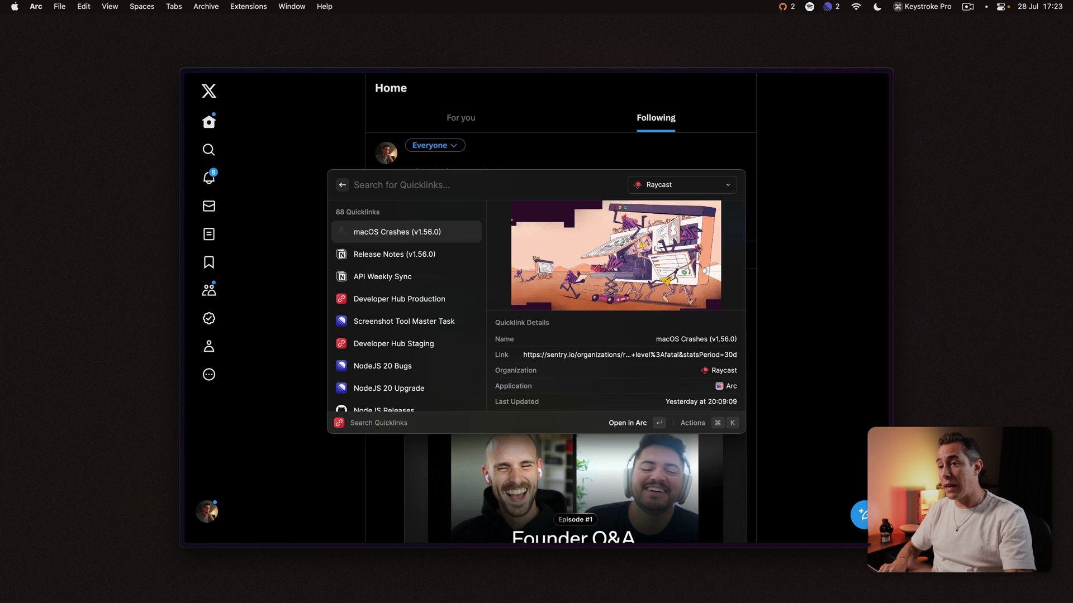
left_click(406, 277)
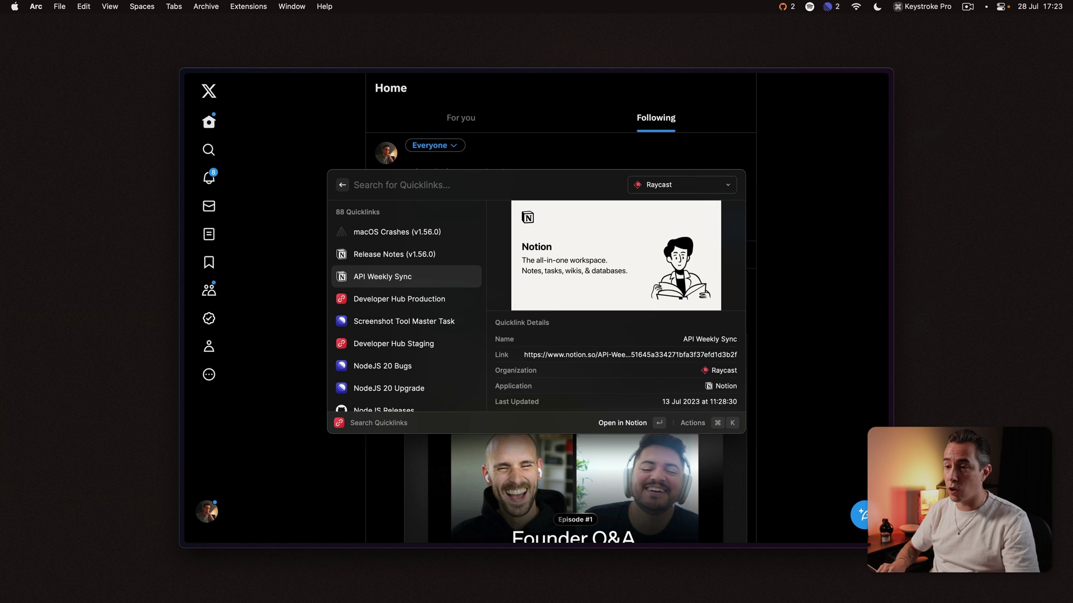
left_click(406, 298)
left_click(406, 321)
left_click(406, 254)
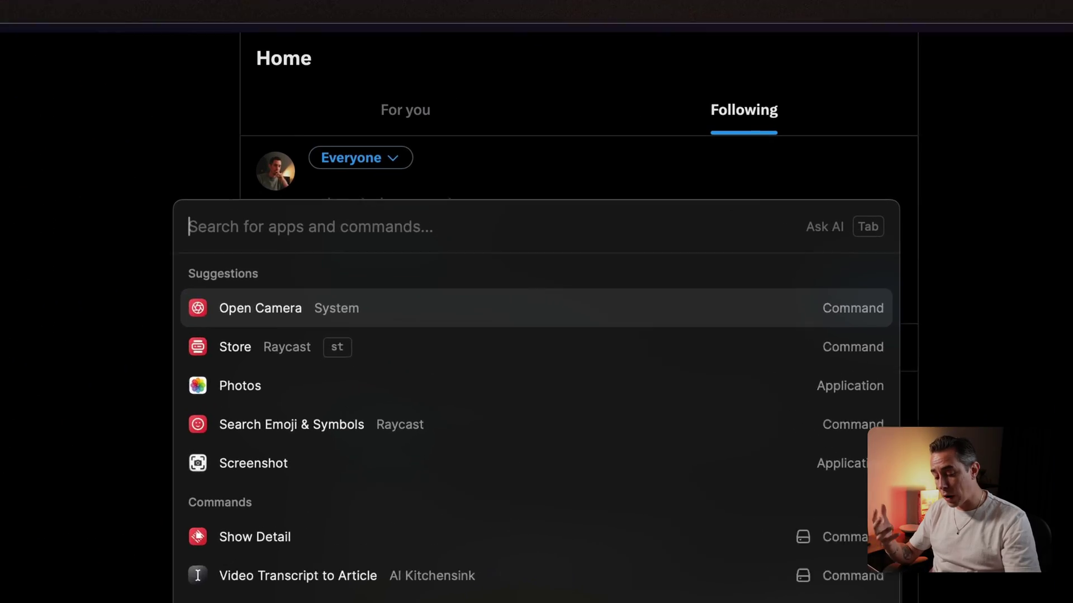
Search '24 tips' and open the 24 Raycast Tips quicklink's tweet thread in Arc
type("24 t")
key("BackSpace")
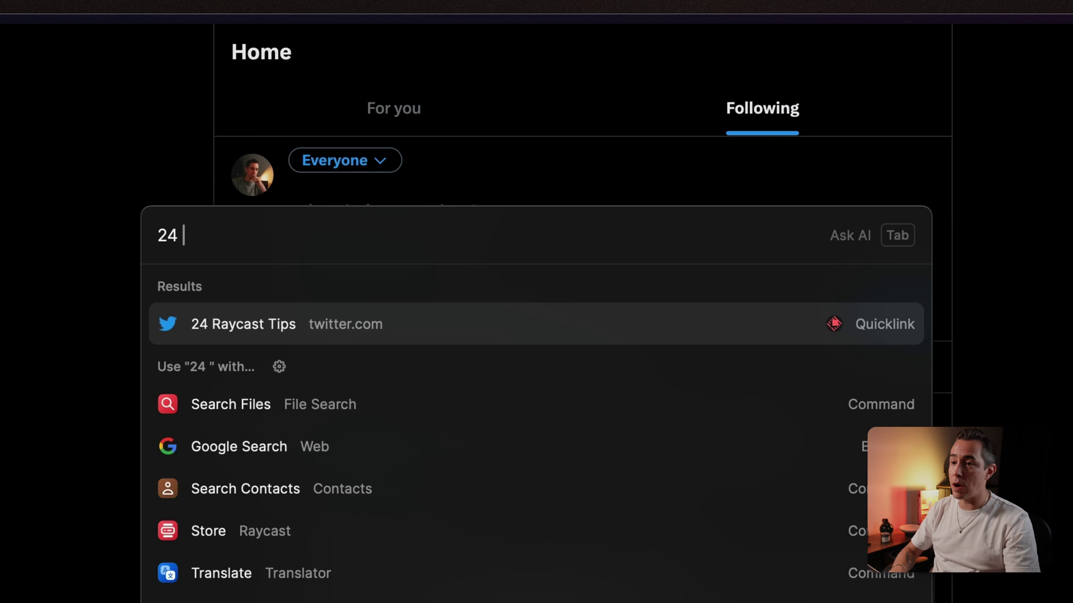
type("tips")
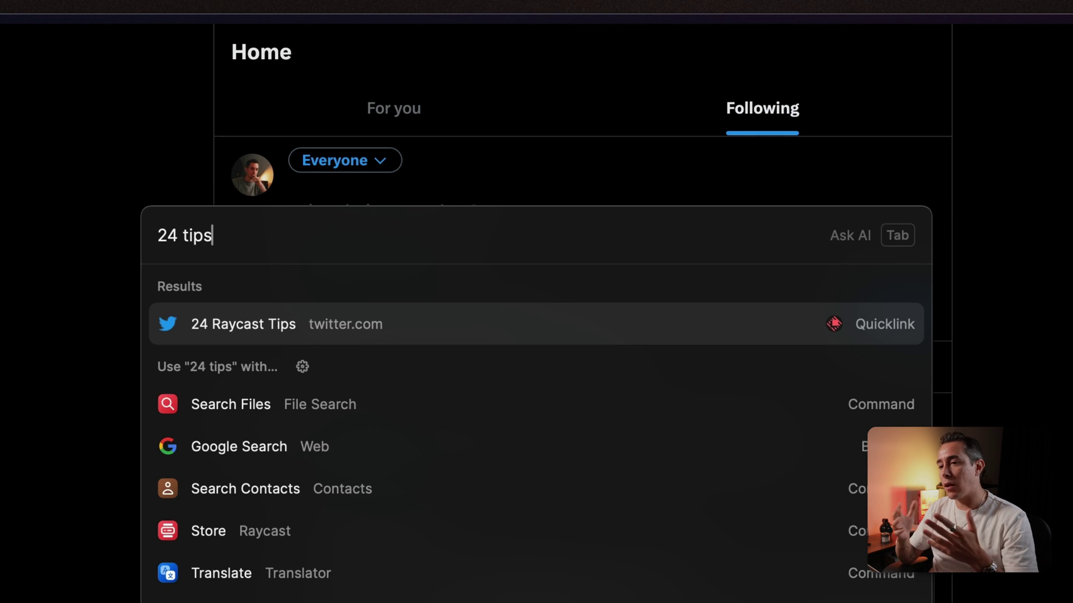
key("Return")
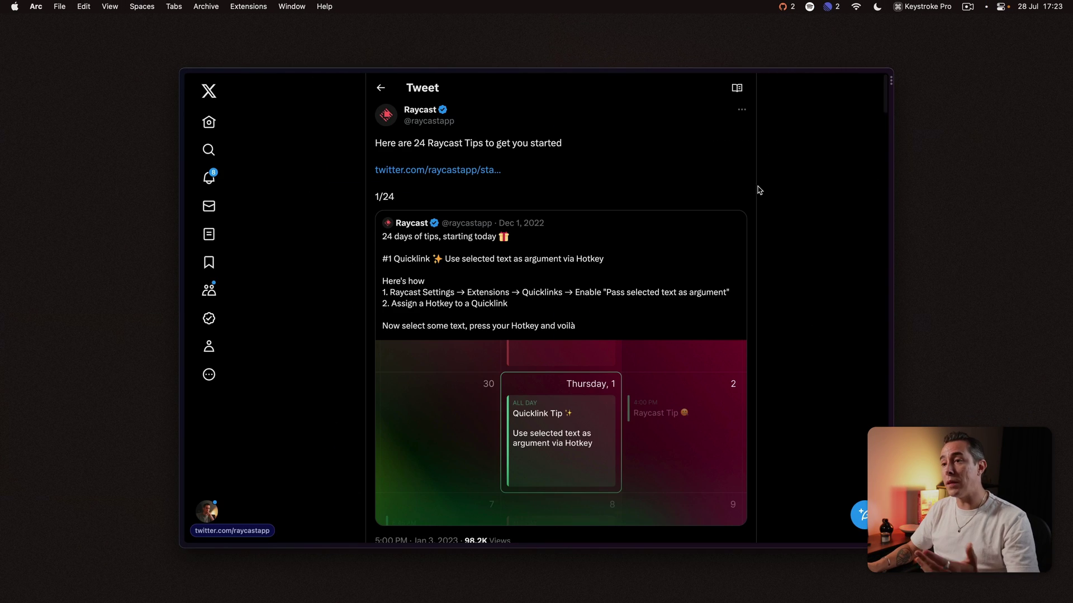
Copy the quicklink's link via Copy Link and paste it into the X compose box
scroll(499, 298, "down", 5)
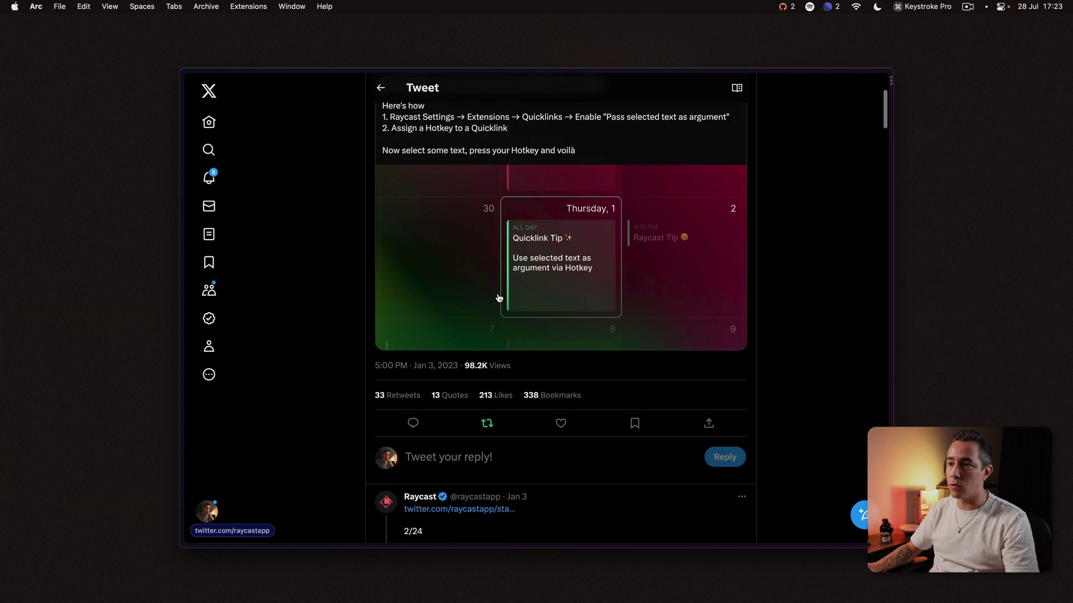
scroll(499, 298, "down", 20)
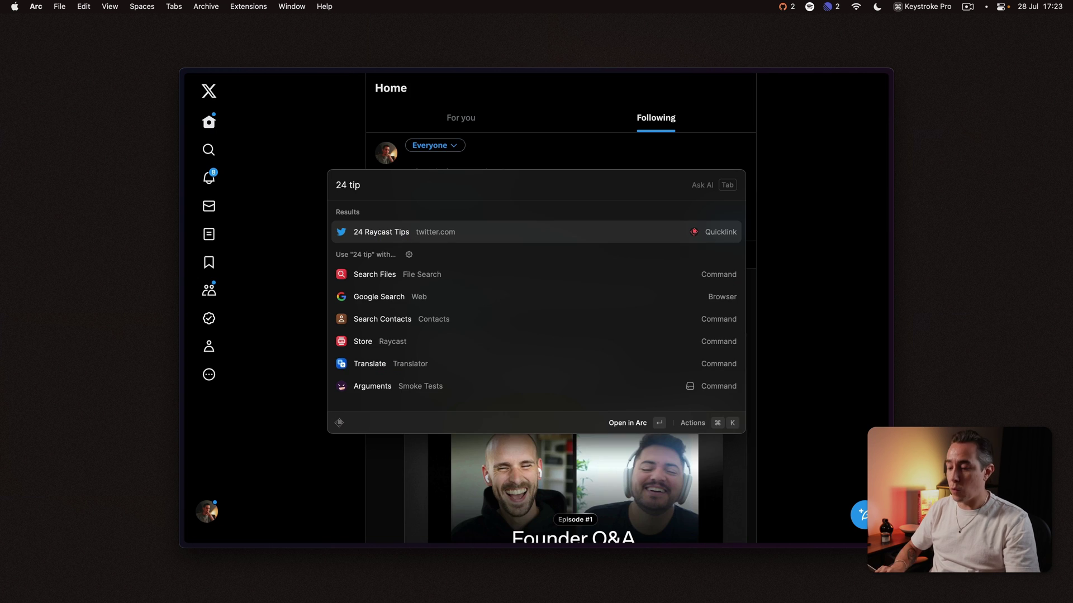
key("cmd+k")
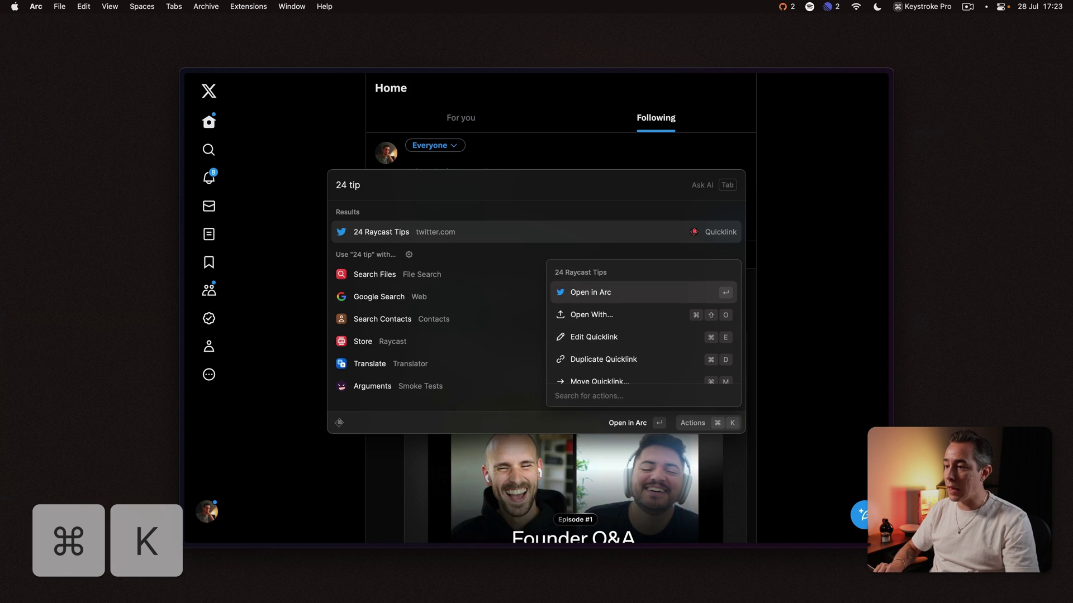
type("cop")
key("Down")
key("Return")
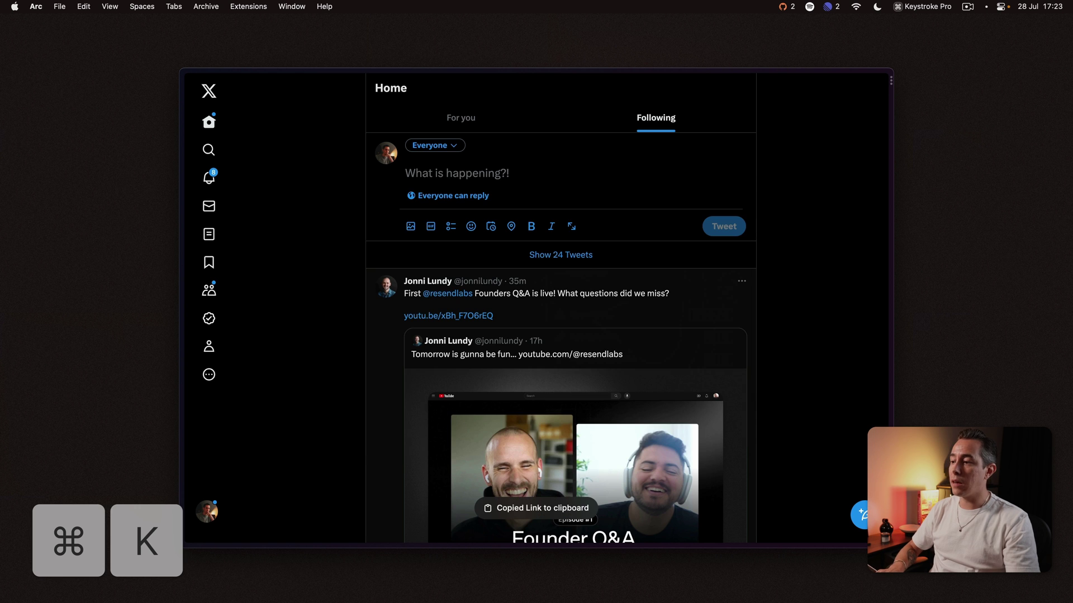
key("cmd+v")
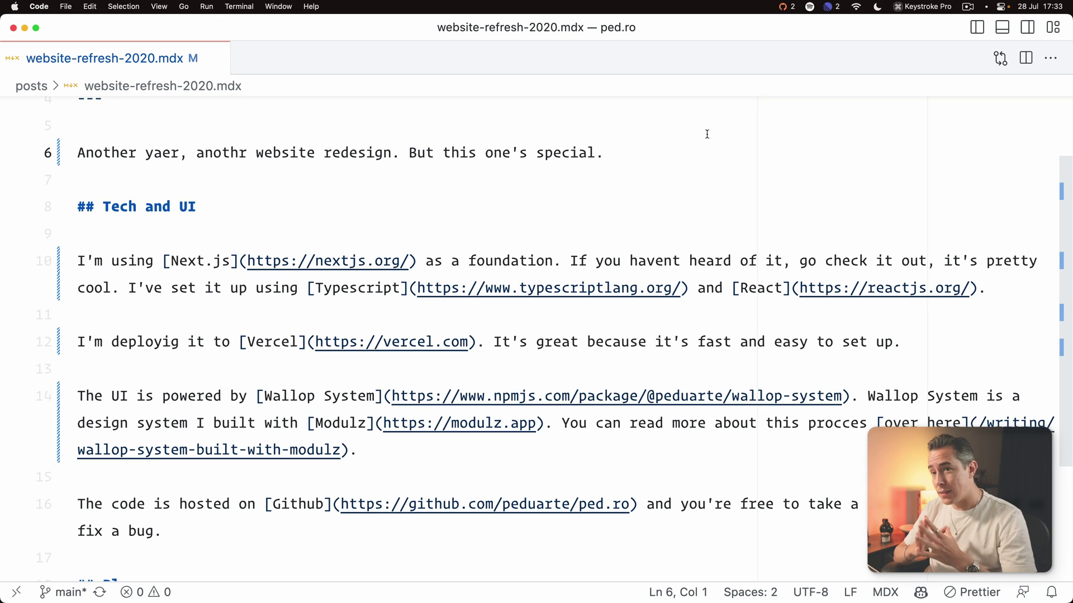
Look through Raycast's AI Commands list found with 'sea ai', then close it
key("alt+space")
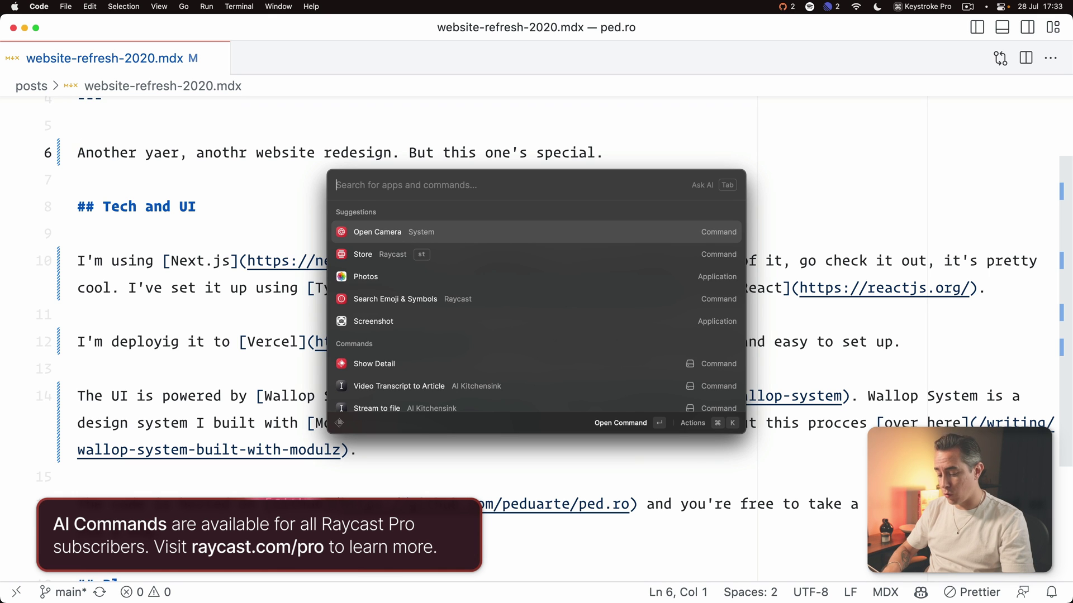
type("sea ai")
key("Return")
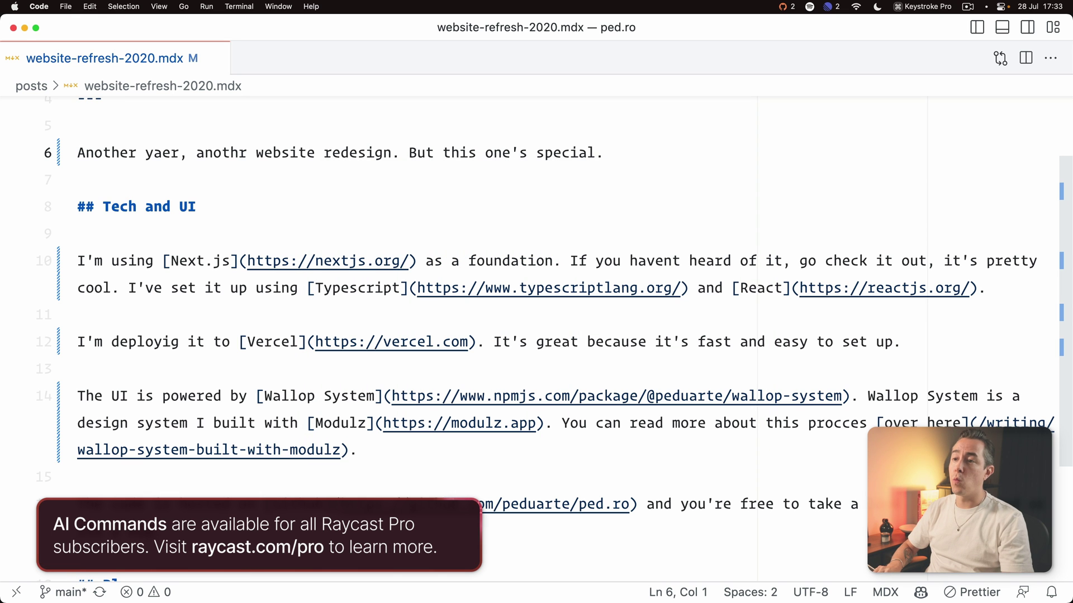
key("Escape")
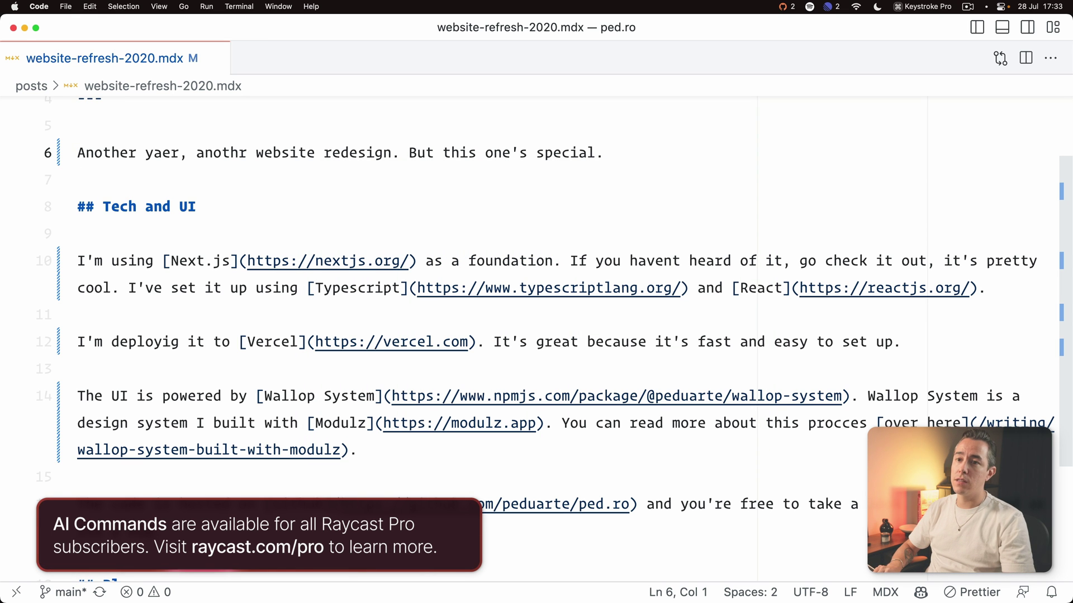
Correct the post text from line 6 onward with Fix Spelling and Grammar, and save the file
key("shift+super+Down")
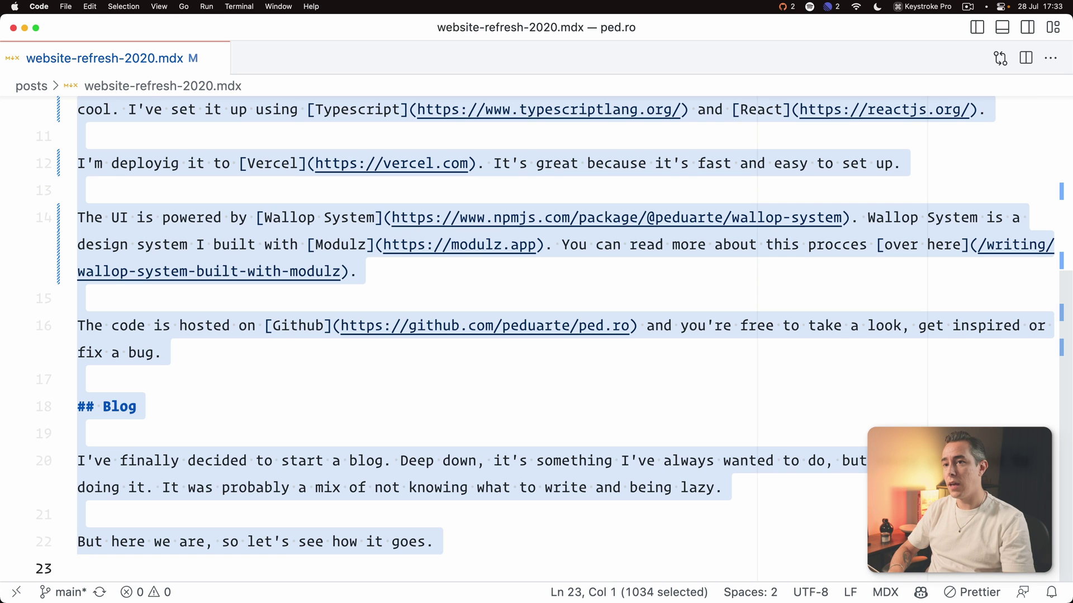
key("alt+space")
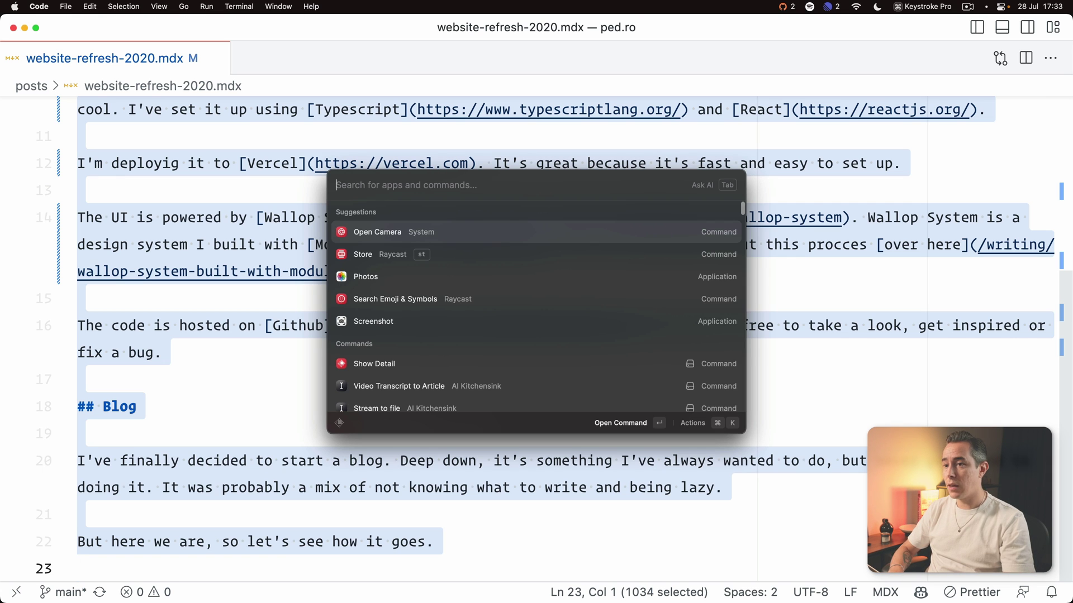
type("fix")
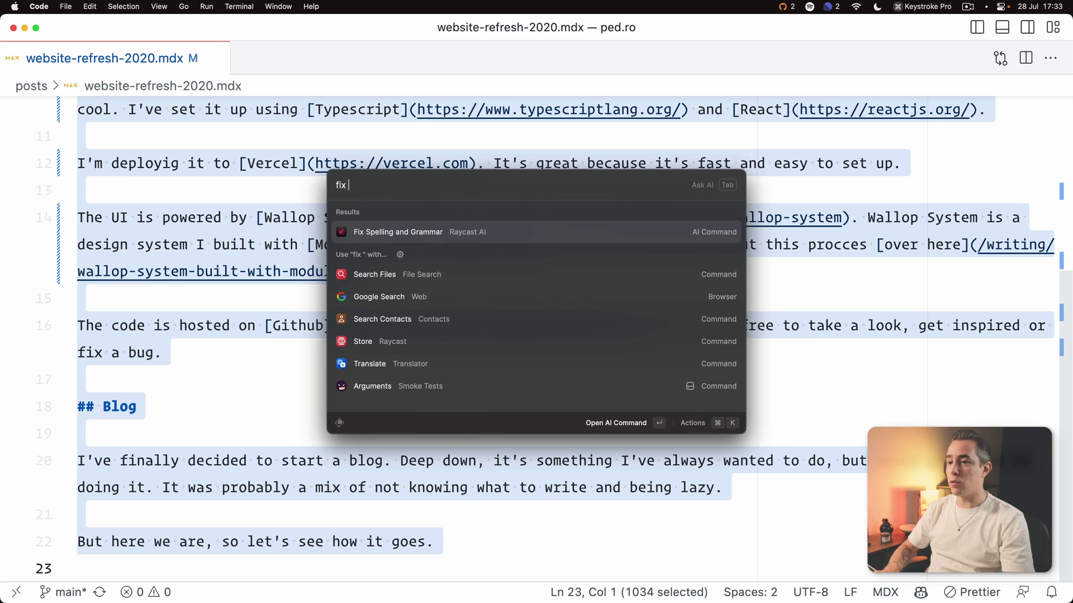
key("Return")
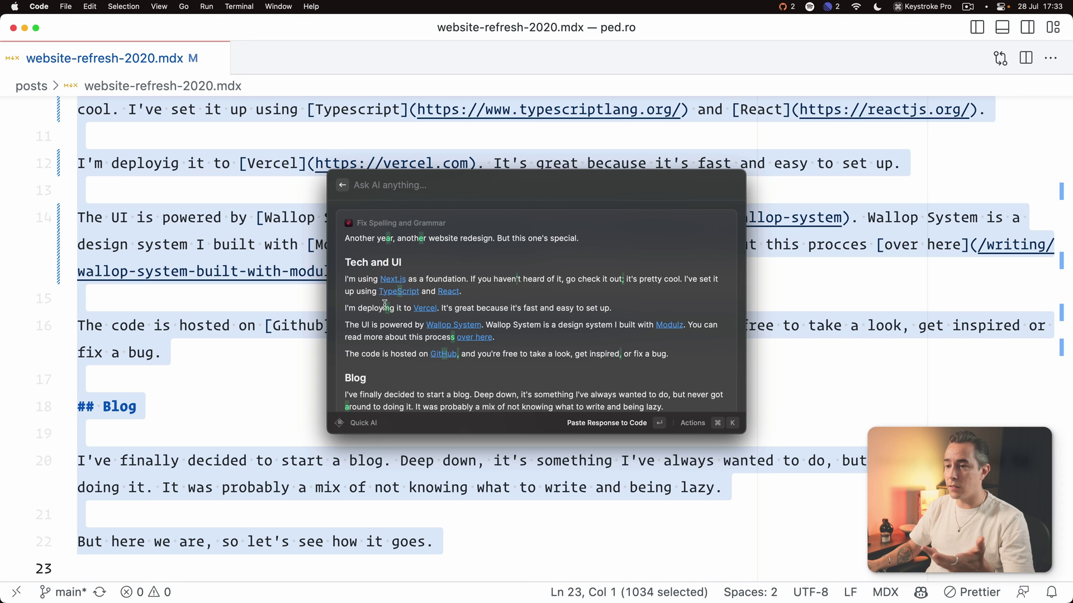
scroll(547, 328, "down", 3)
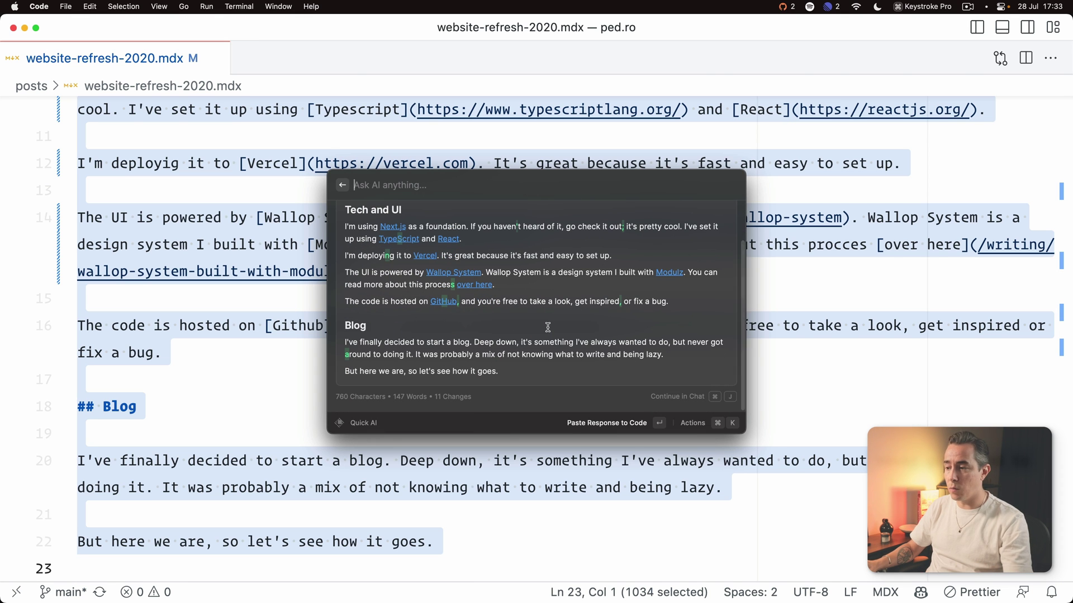
key("Return")
key("super+s")
scroll(537, 335, "up", 5)
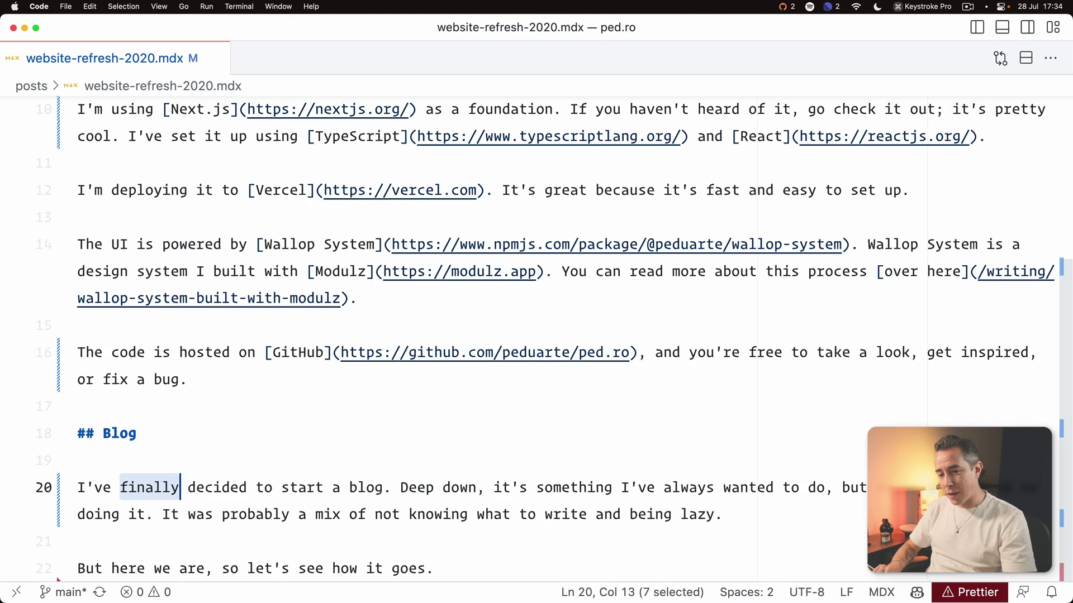
key("alt+shift+Right")
Replace the word 'finally' on line 20 with '___'
key("alt+shift+Left")
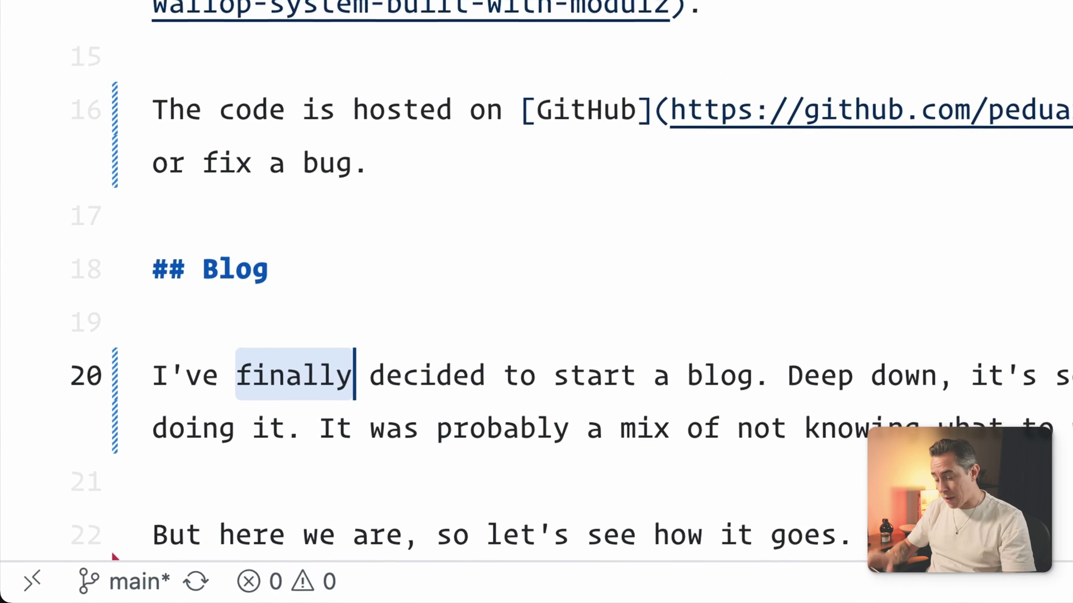
key("BackSpace")
type("___")
Run the Fill in the blank AI command on line 20's first sentence
key("super+Left")
key("alt+shift+Right")
key("alt+shift+Right")
key("alt+shift+Right")
key("alt+shift+Right")
key("alt+shift+Right")
key("alt+shift+Right")
key("alt+shift+Right")
key("alt+shift+Right")
key("alt+shift+Right")
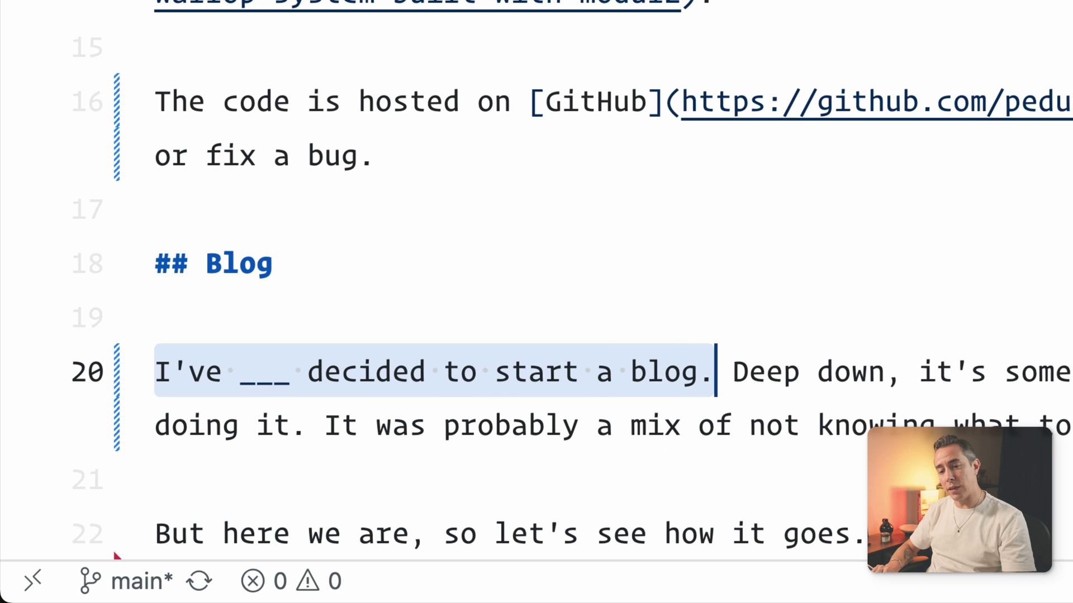
key("alt+space")
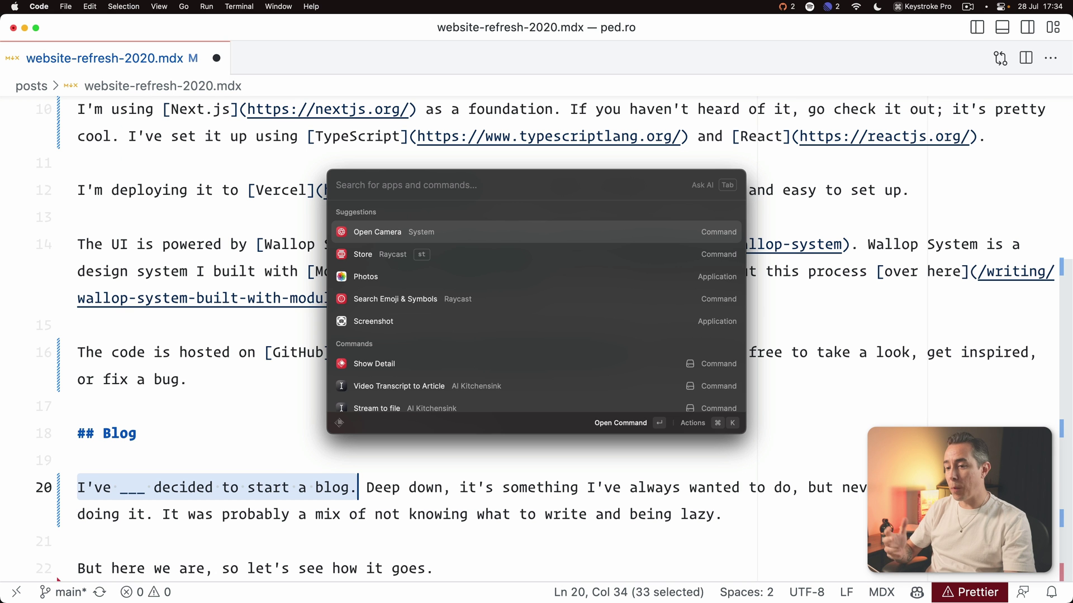
type("fill")
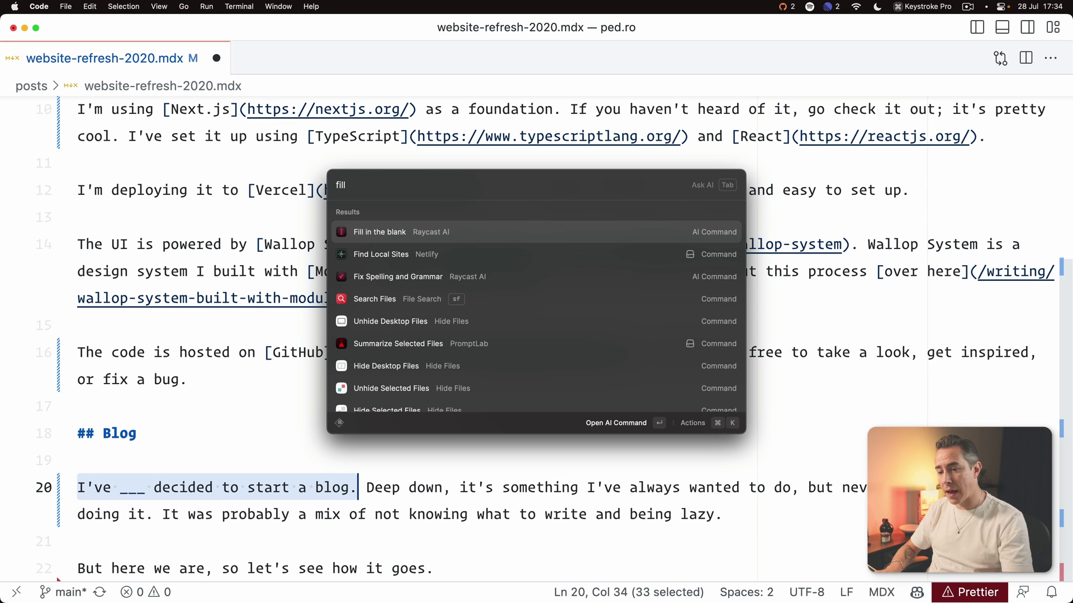
key("Return")
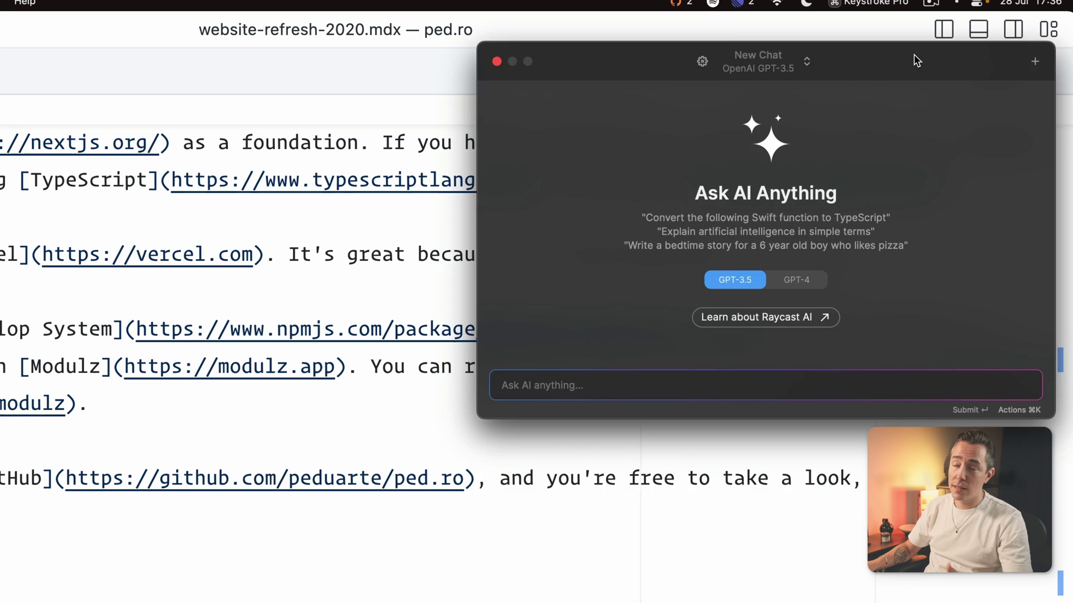
Move the AI chat window down and left, and switch its model to GPT-4
left_click_drag(912, 57, 888, 109)
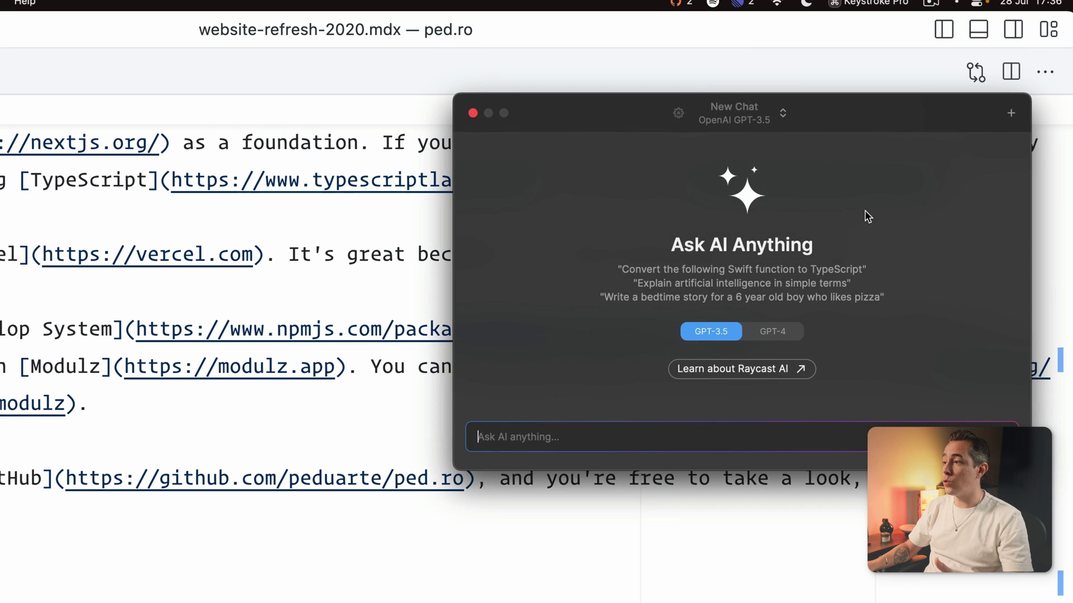
left_click(780, 330)
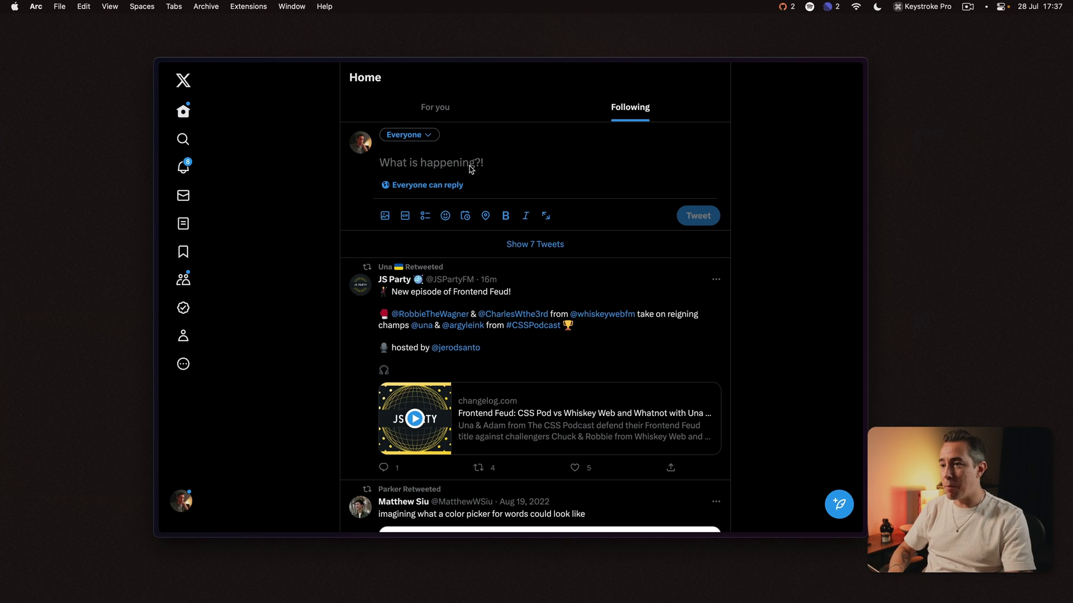
Insert the High Voltage emoji into the tweet box from the emoji picker, then type 'Quick Tips'
left_click(471, 170)
key("ctrl+super+space")
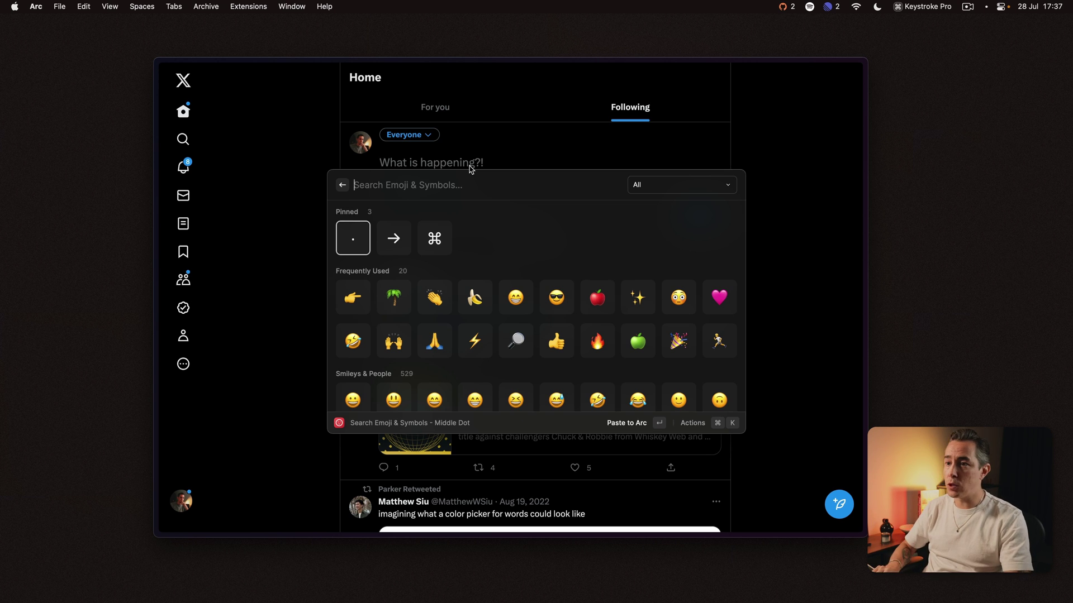
key("Right")
key("Right")
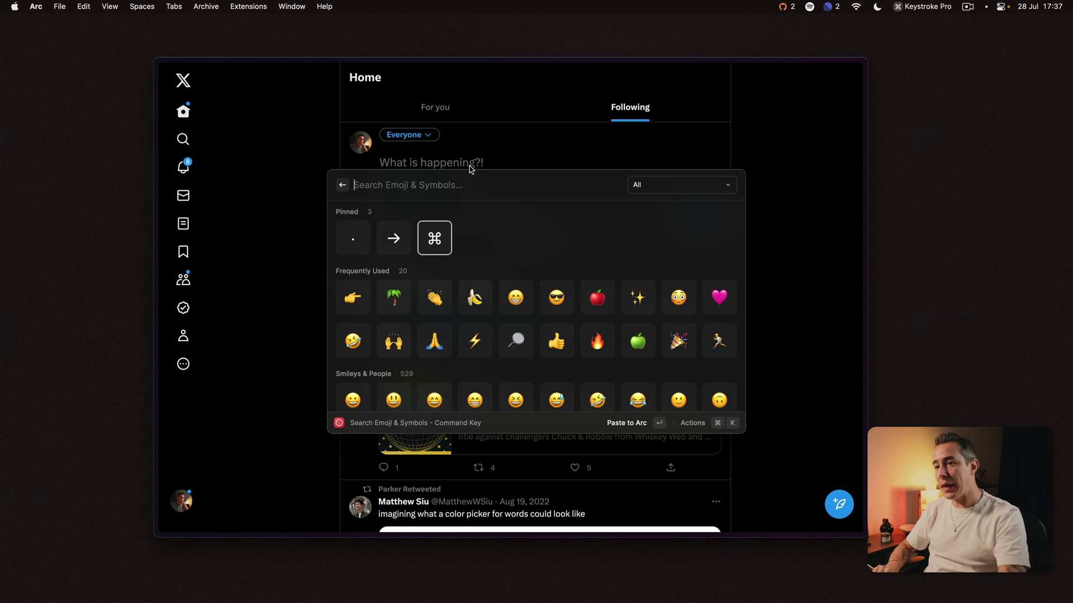
key("Left")
key("Left")
key("Down")
key("Right")
key("Right")
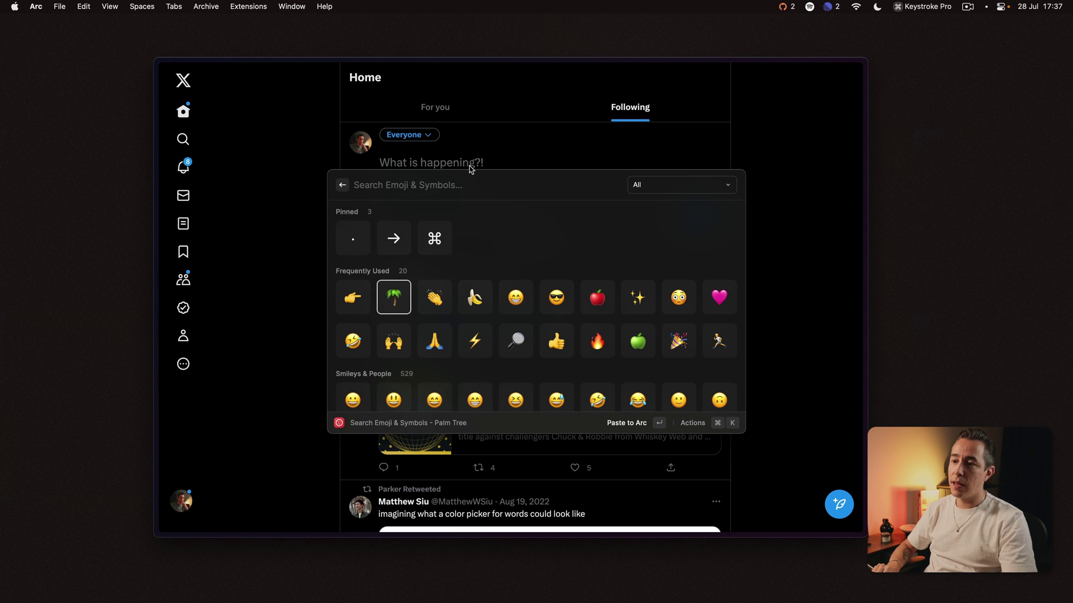
key("Down")
key("Down")
key("Down")
key("Right")
key("Up")
key("Up")
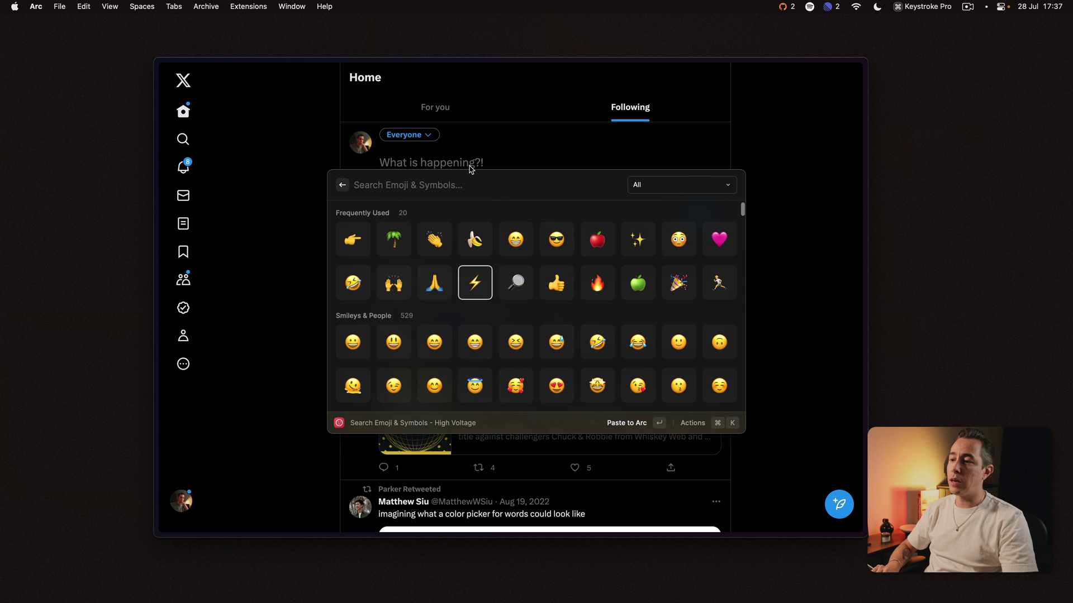
key("Return")
type("Quick Tips")
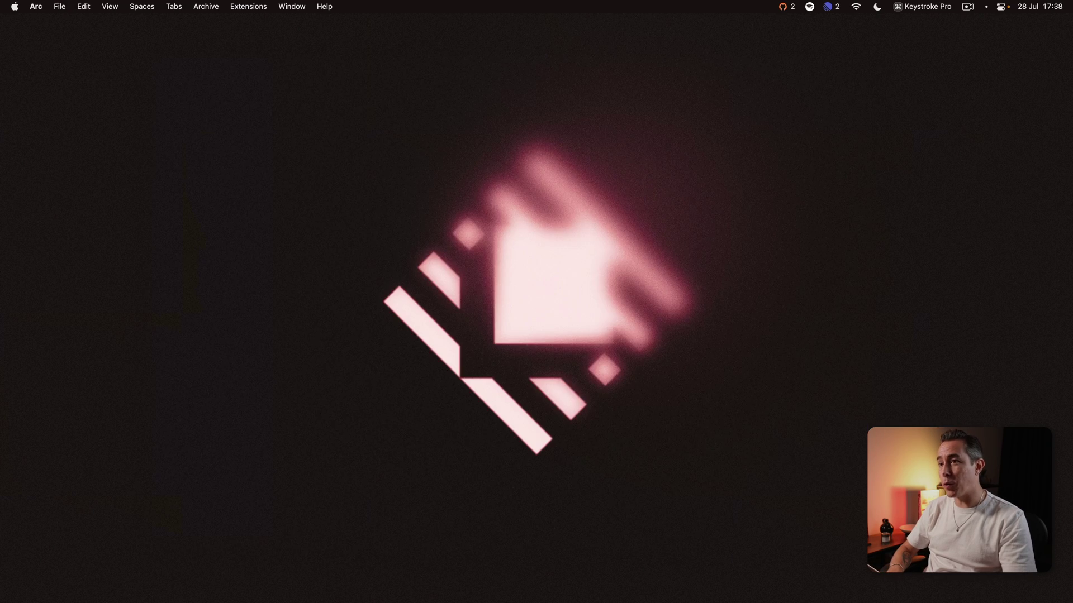
Browse the extensions in the Raycast Store, then exit to the desktop
key("alt+space")
type("store")
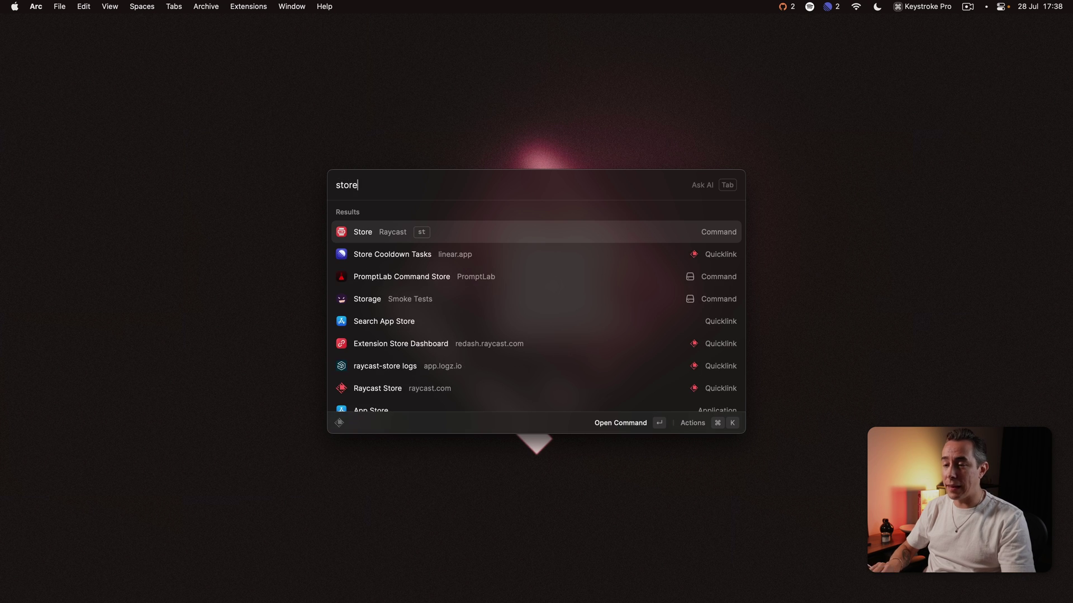
key("Return")
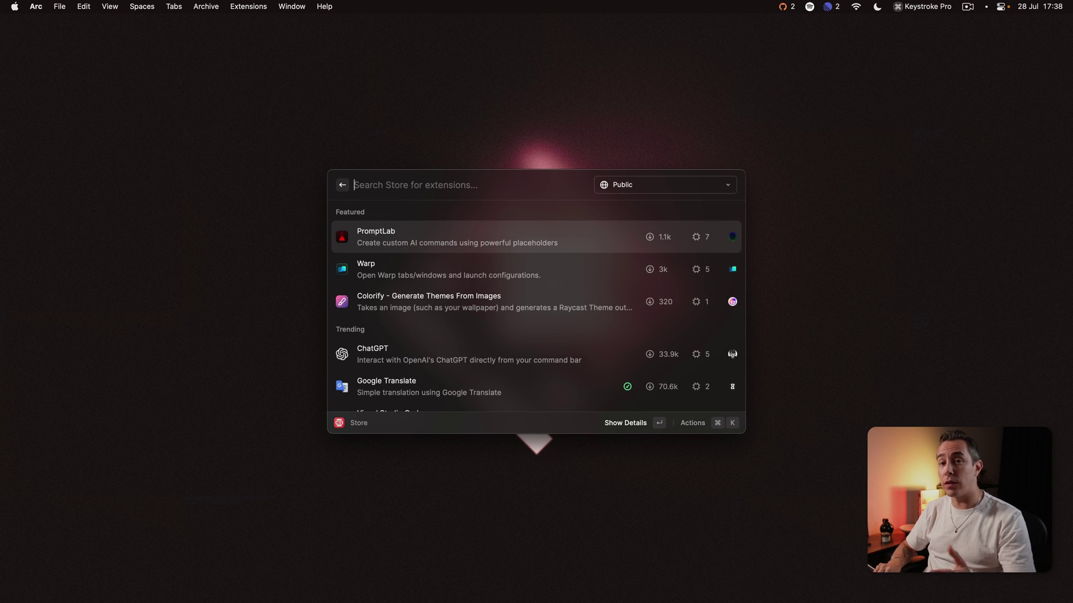
key("Down")
key("Down")
key("Down")
key("Down")
key("Down")
key("Down")
key("Down")
key("Down")
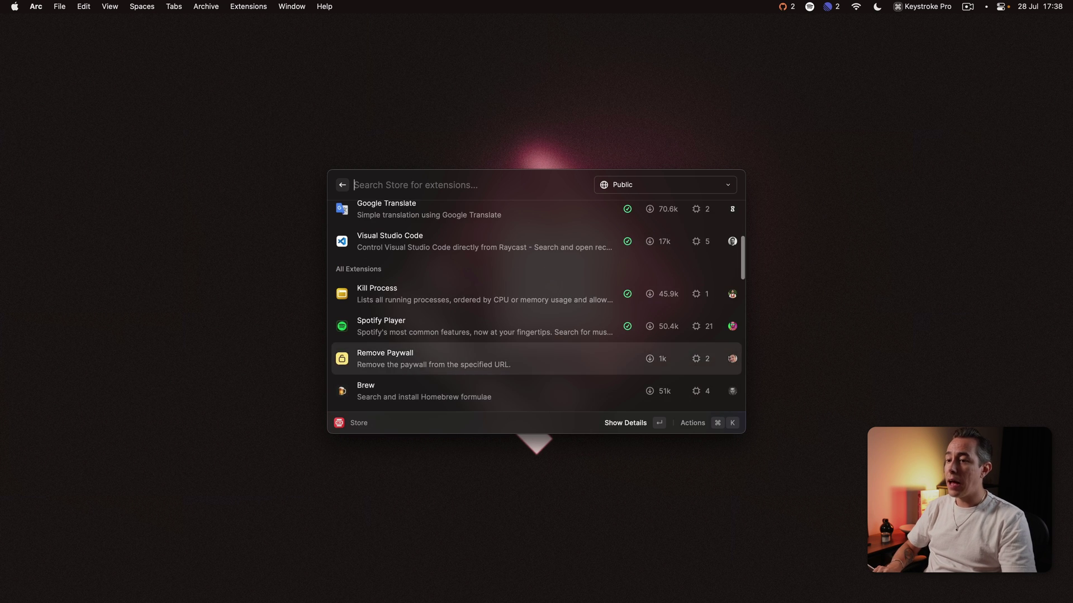
key("Up")
key("Up")
key("Up")
key("Up")
key("Up")
key("Up")
key("Escape")
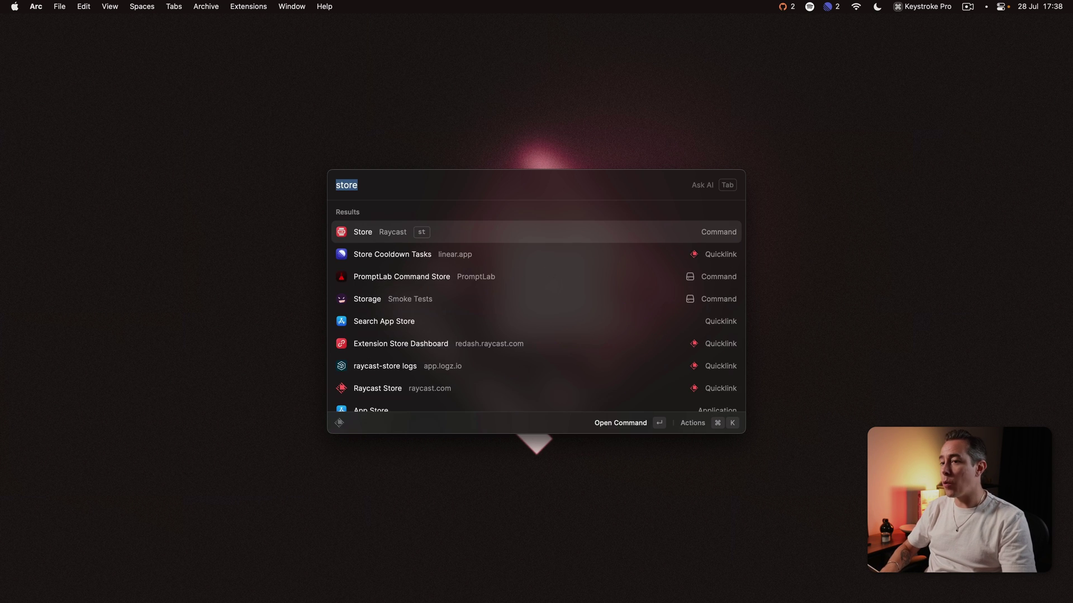
key("BackSpace")
left_click(511, 114)
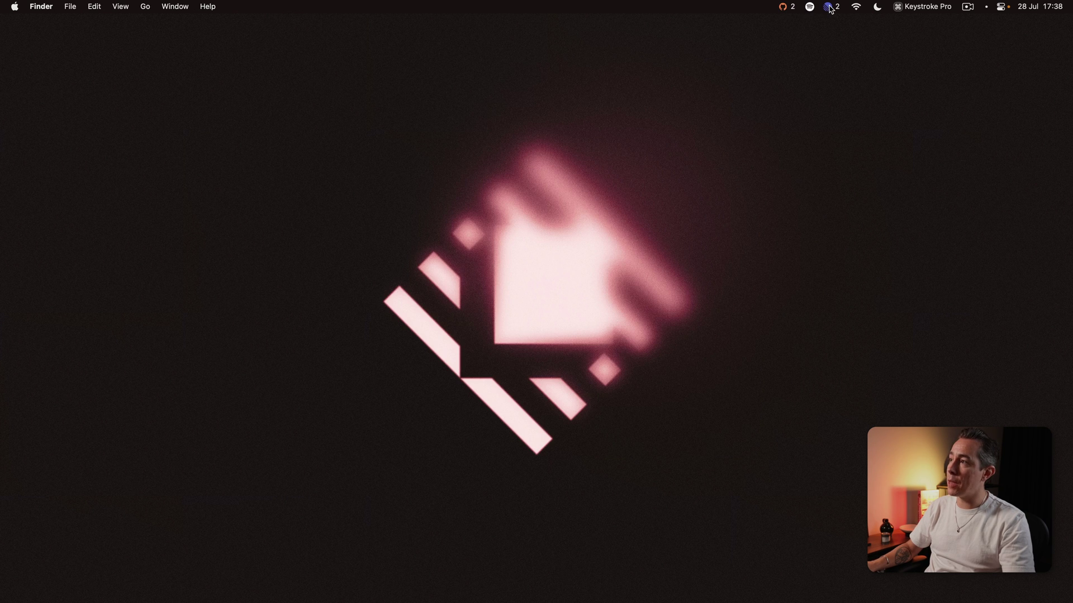
Show the GitHub menu-bar notifications and browse GitHub commands found with 'gith'
left_click(785, 8)
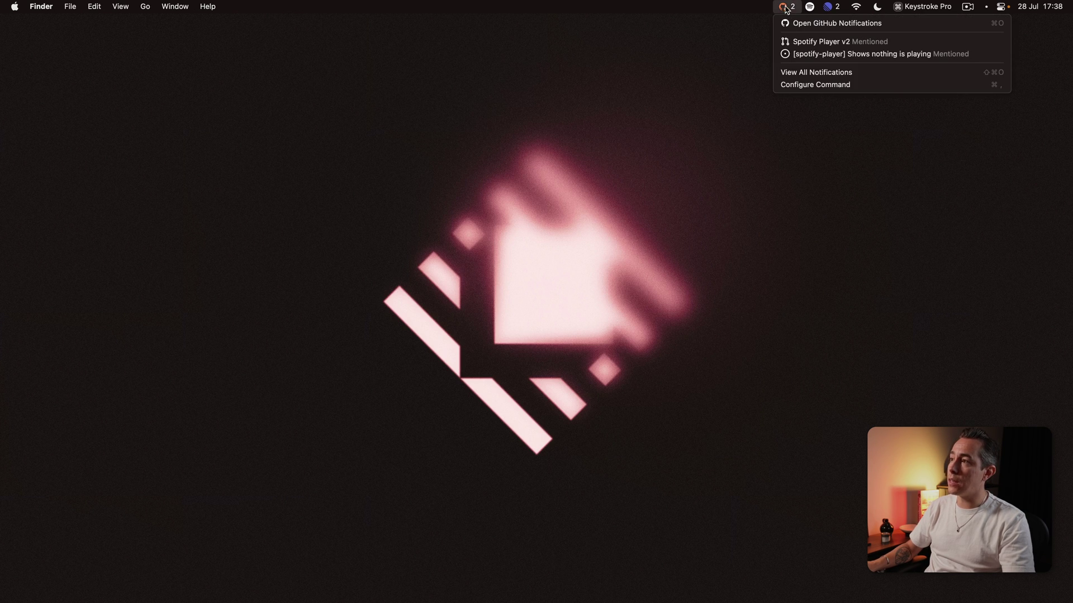
left_click(794, 7)
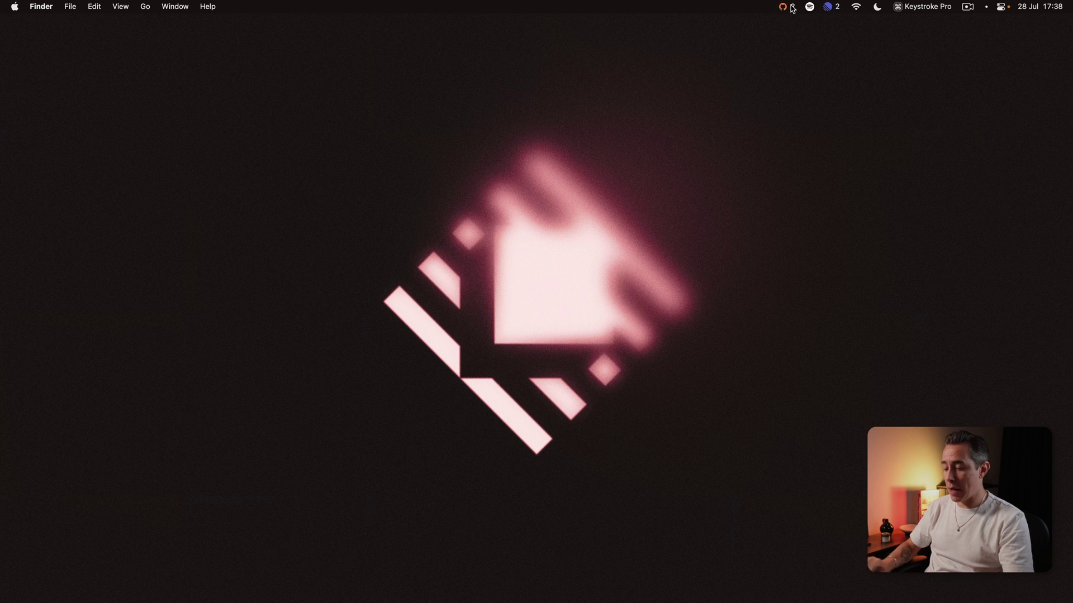
key("alt+space")
type("gith")
key("Down")
key("Down")
key("Down")
key("Down")
key("Down")
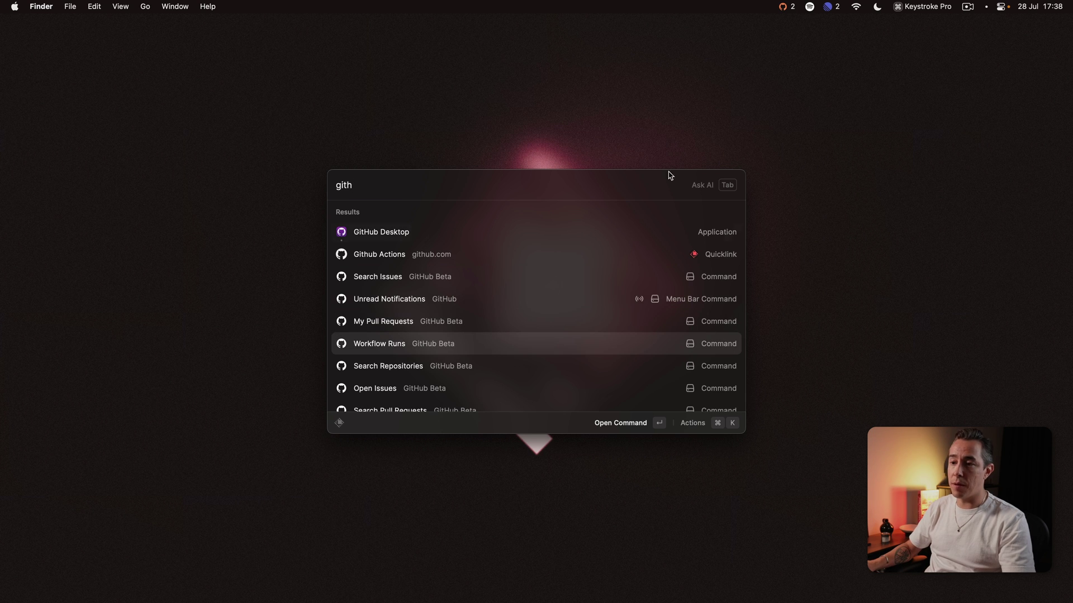
left_click(788, 9)
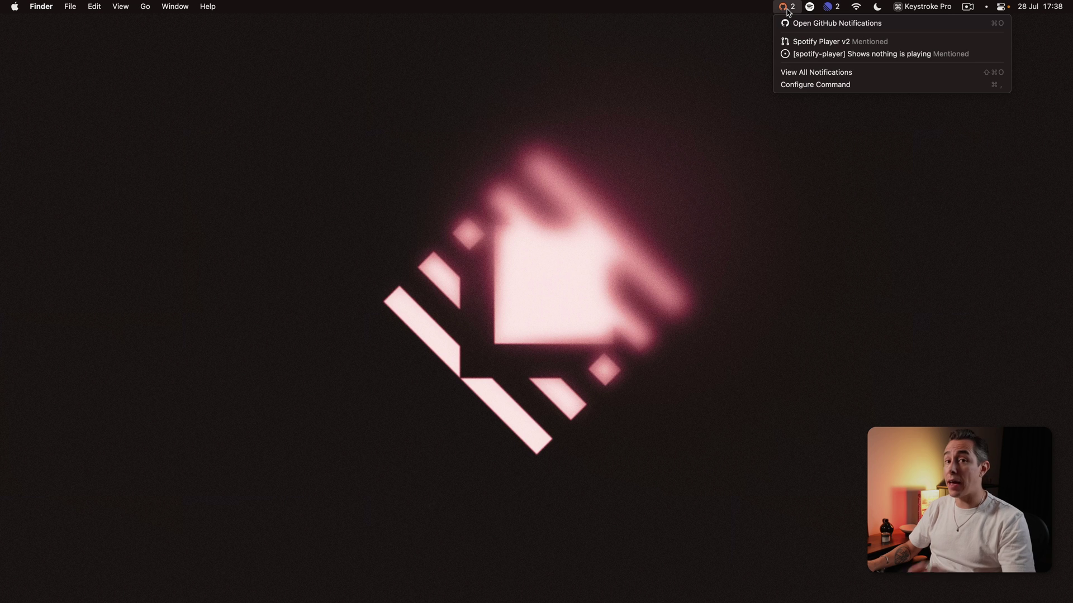
Play 'miles davis' via Search Spotify and show the menu-bar playback controls
mouse_move(810, 9)
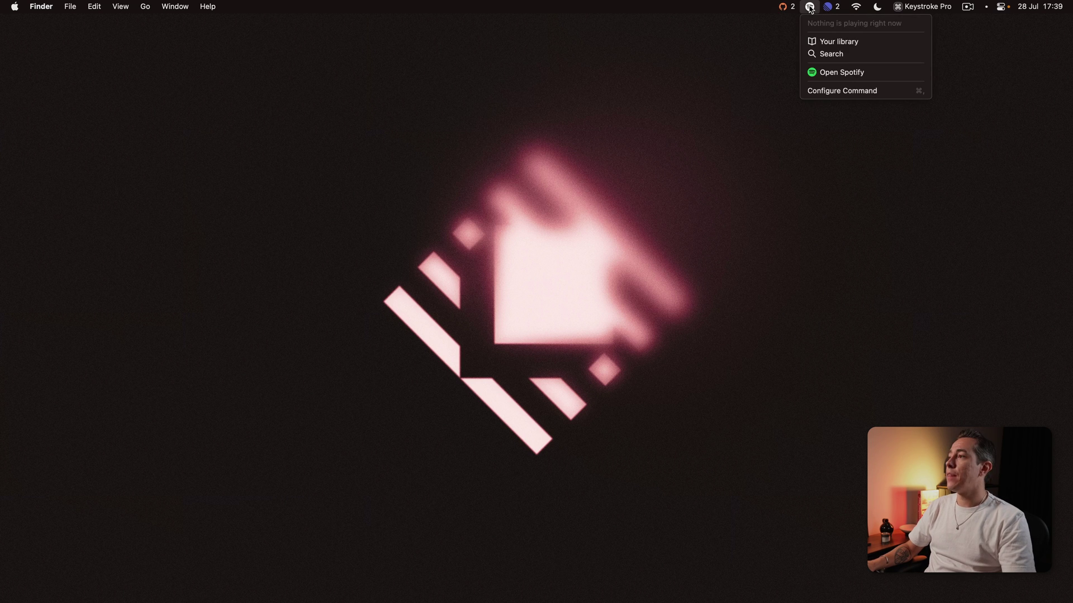
key("alt+space")
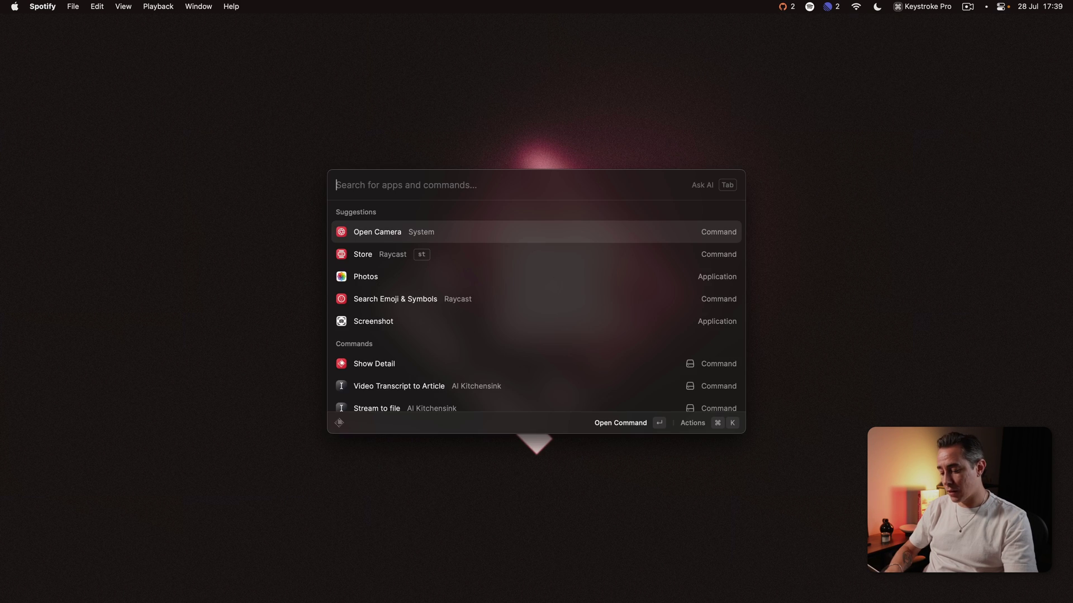
type("search spo")
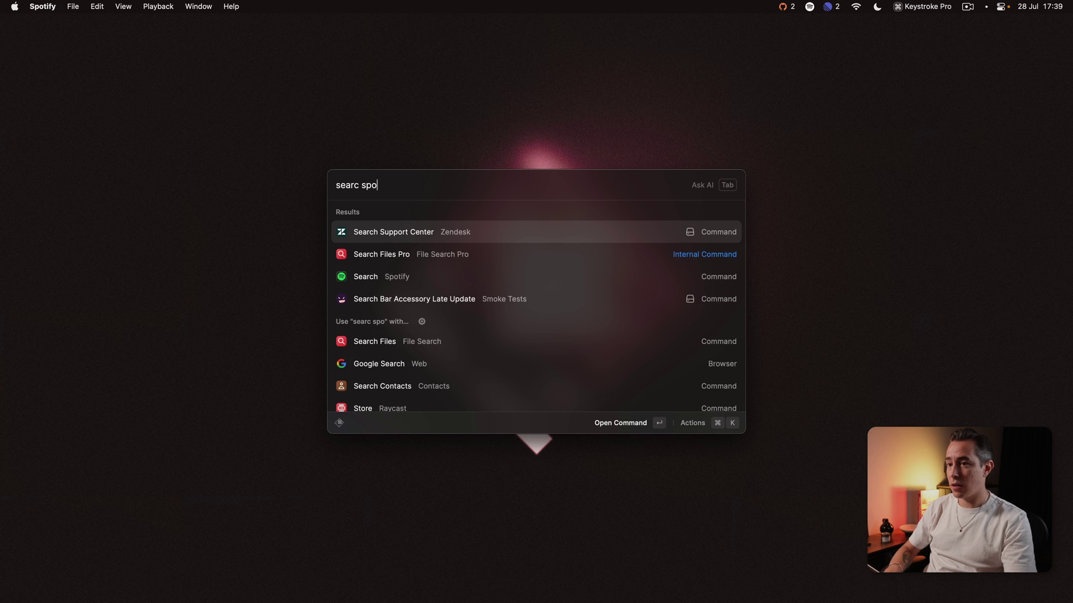
key("Down")
key("Down")
key("Return")
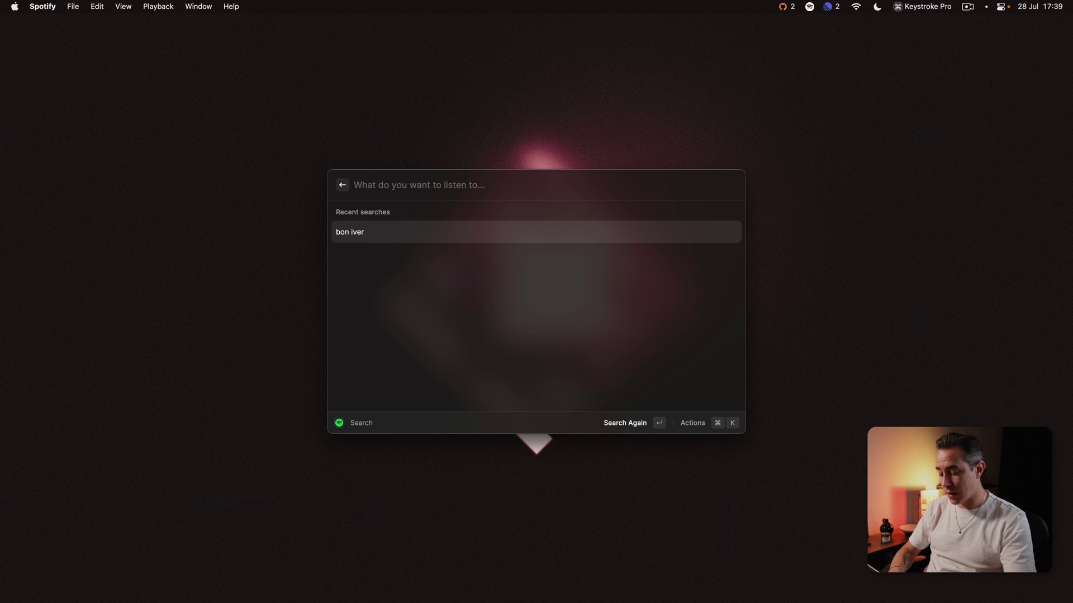
type("miles davis")
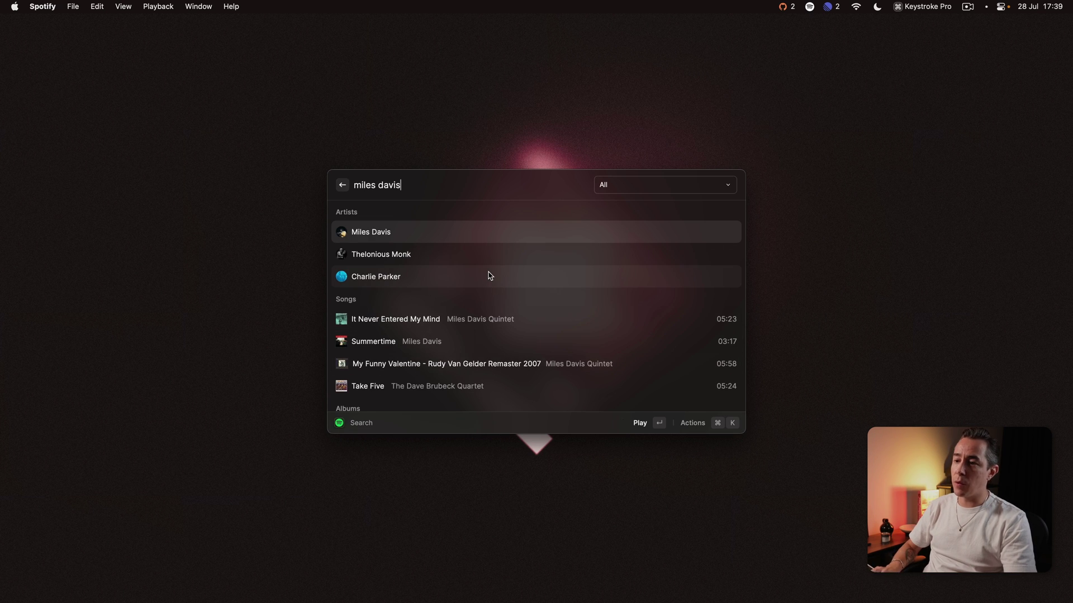
key("Return")
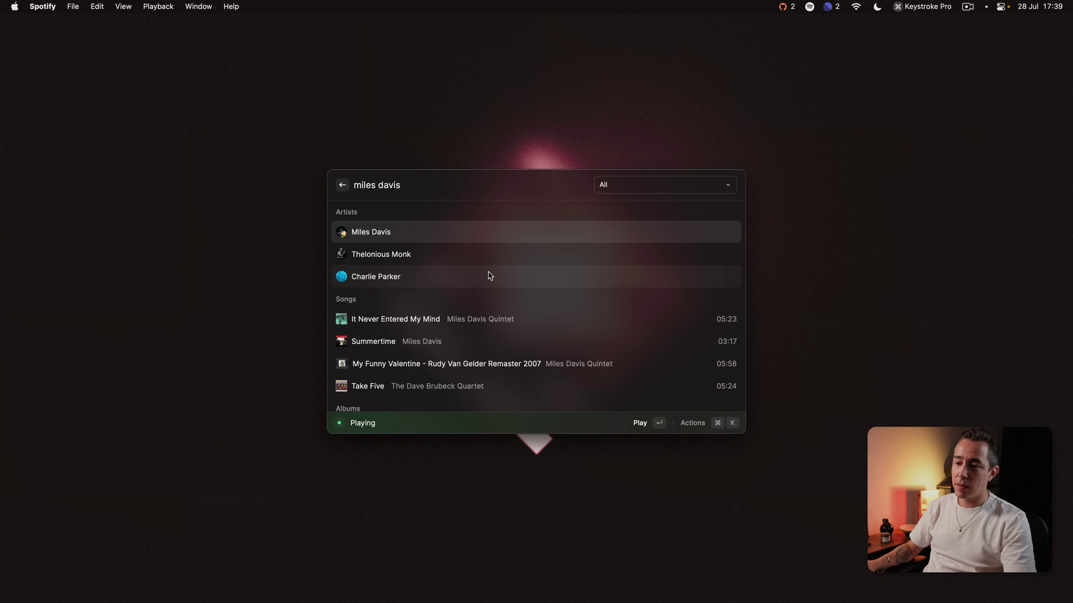
left_click(749, 8)
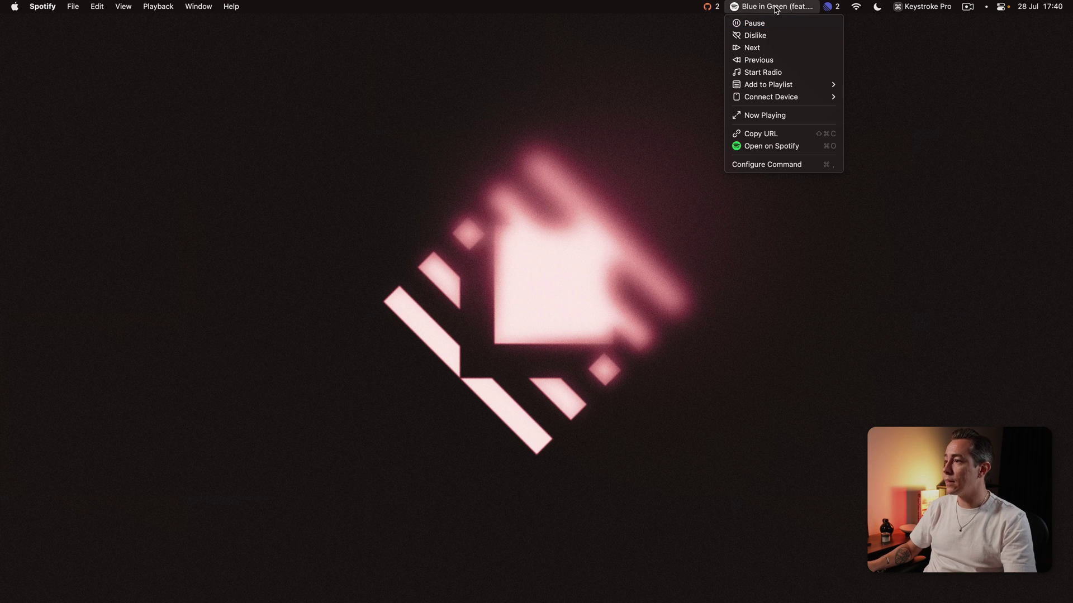
Show and close the Linear menu-bar notifications twice
left_click(827, 8)
left_click(827, 10)
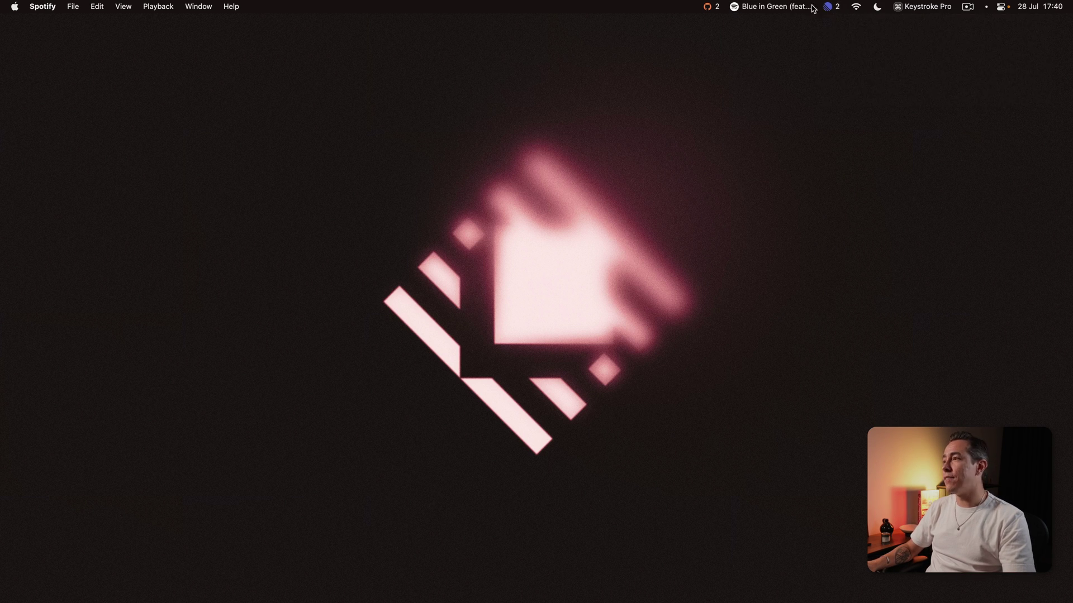
left_click(843, 9)
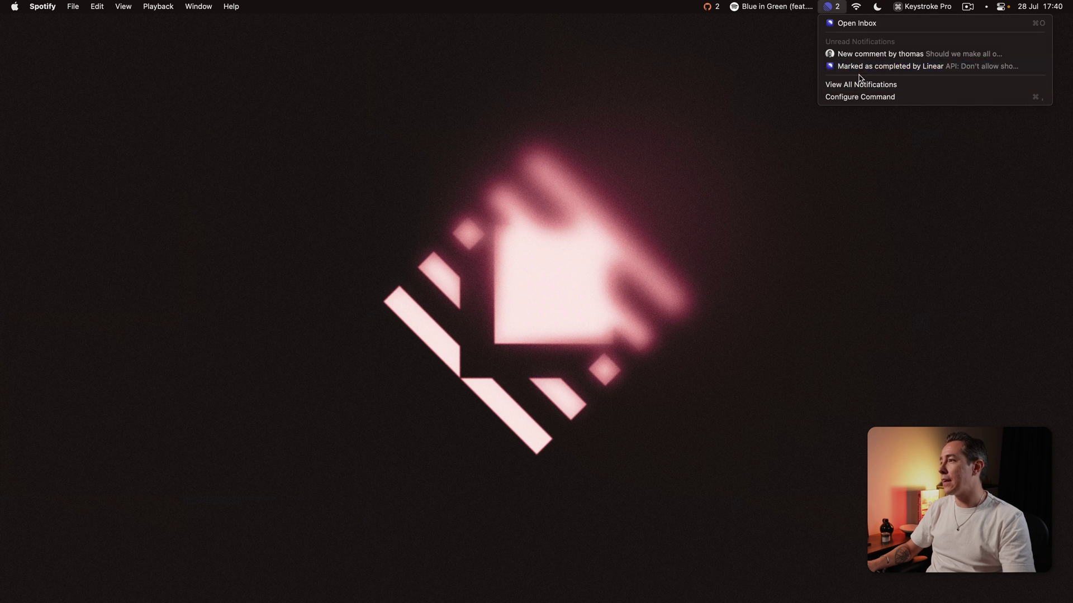
left_click(832, 6)
Clear the Spotify search and open Linear's Create Issue form
key("alt+space")
key("BackSpace")
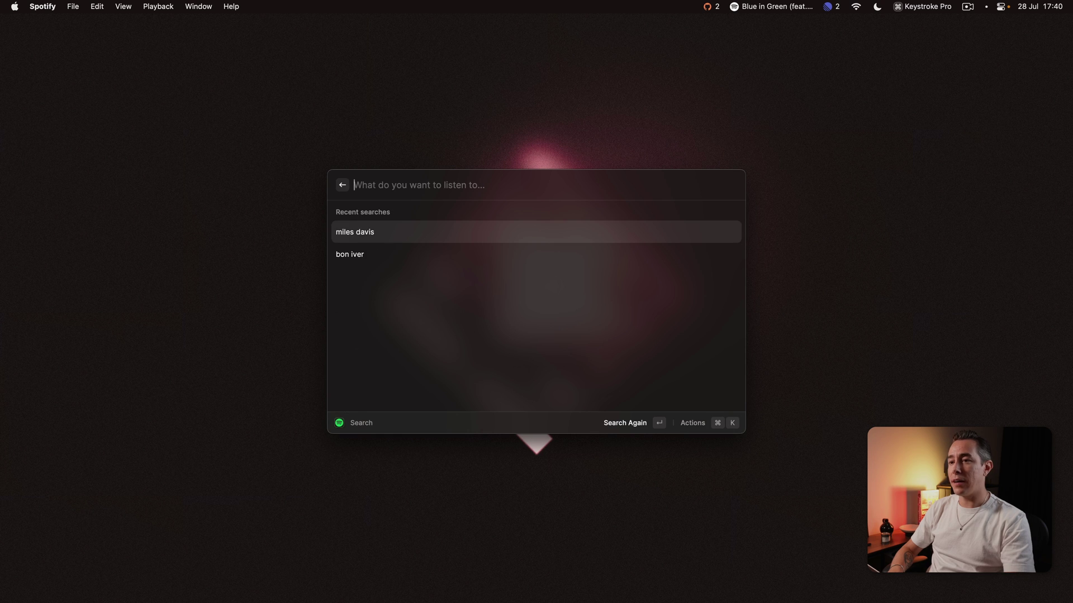
key("Escape")
type("create")
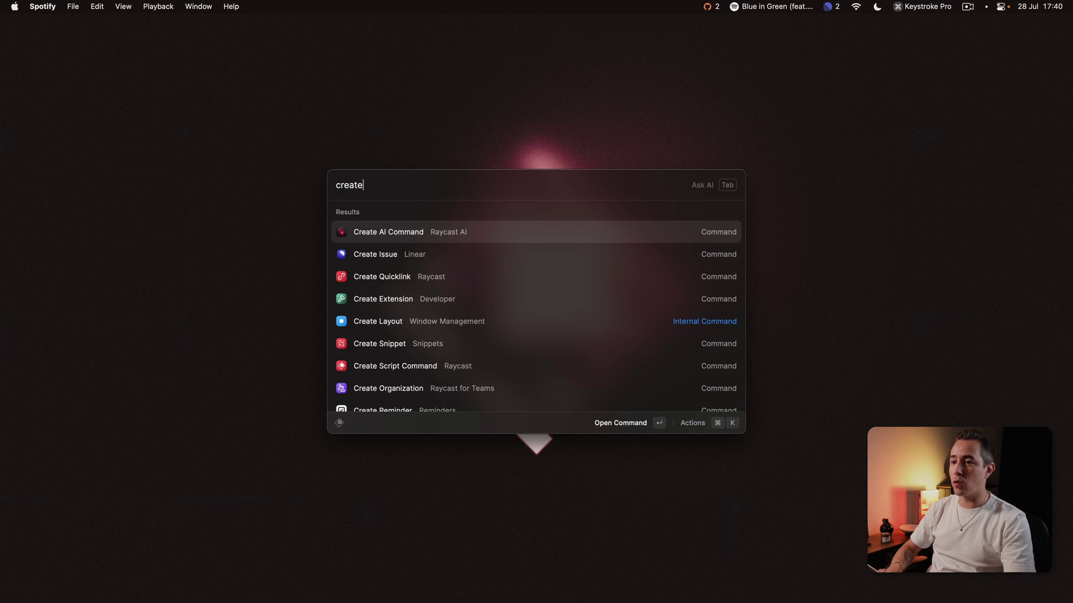
key("Down")
key("Return")
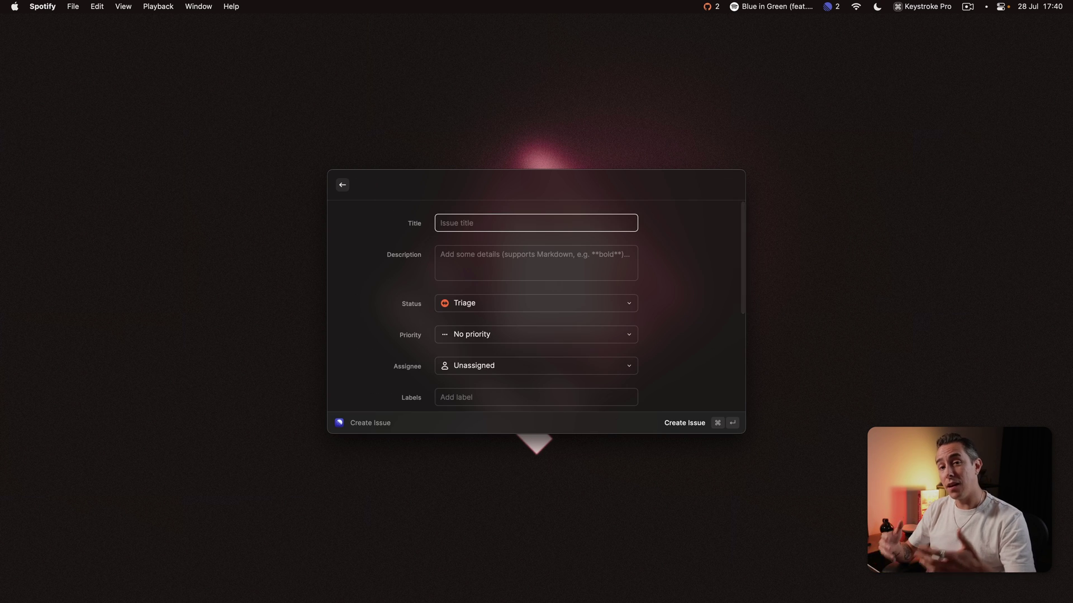
Leave the issue form and open Linear's Assigned Issues view with 'assi'
key("Escape")
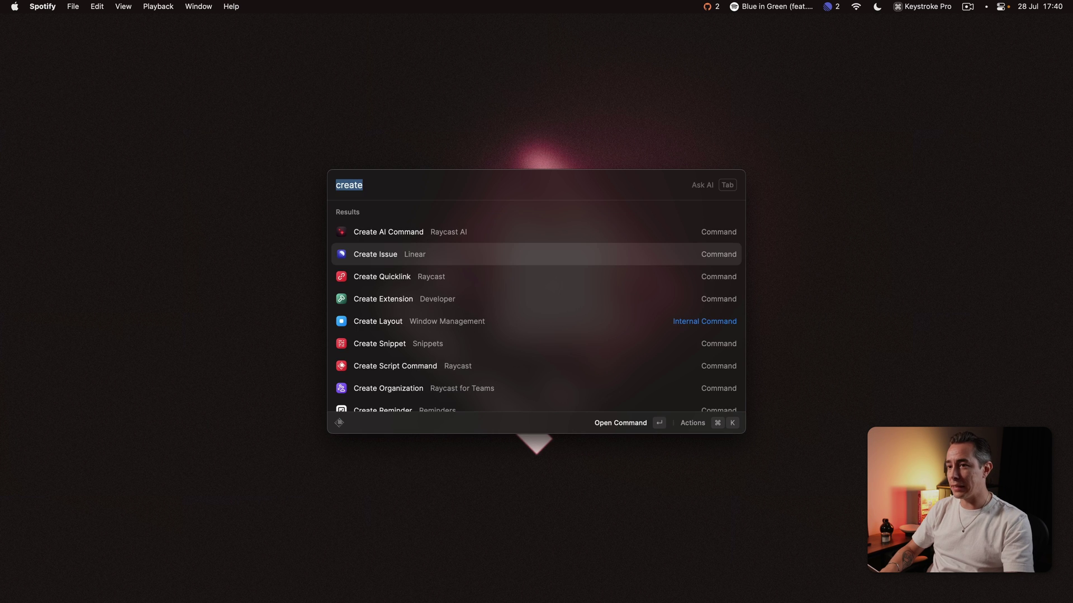
key("BackSpace")
type("assi")
key("Return")
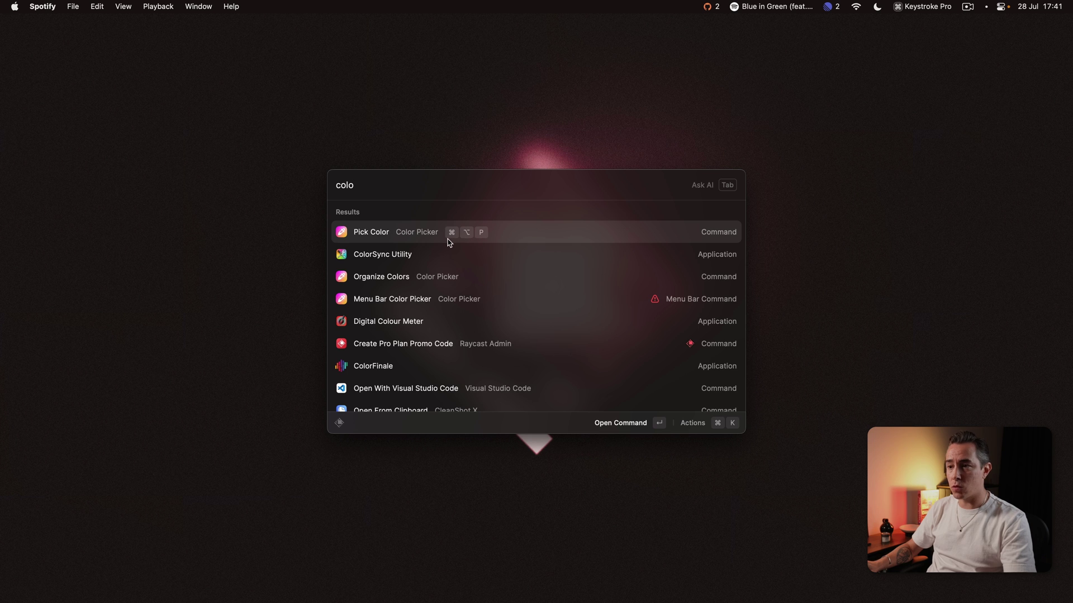
Pick the pale pink #F5E0DF from the wallpaper logo and view it in Clipboard History
key("Escape")
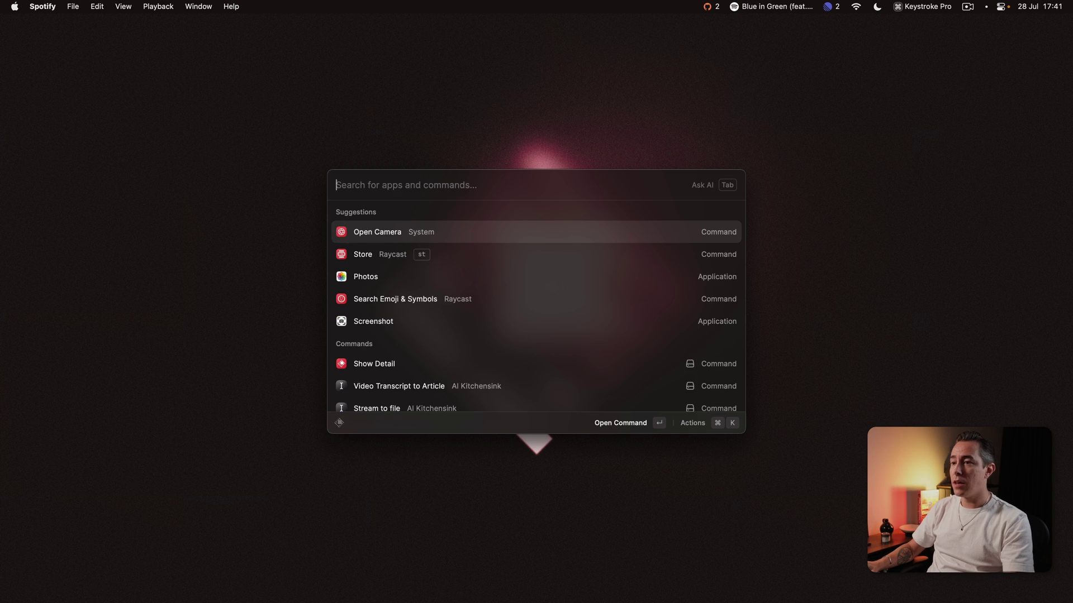
key("Escape")
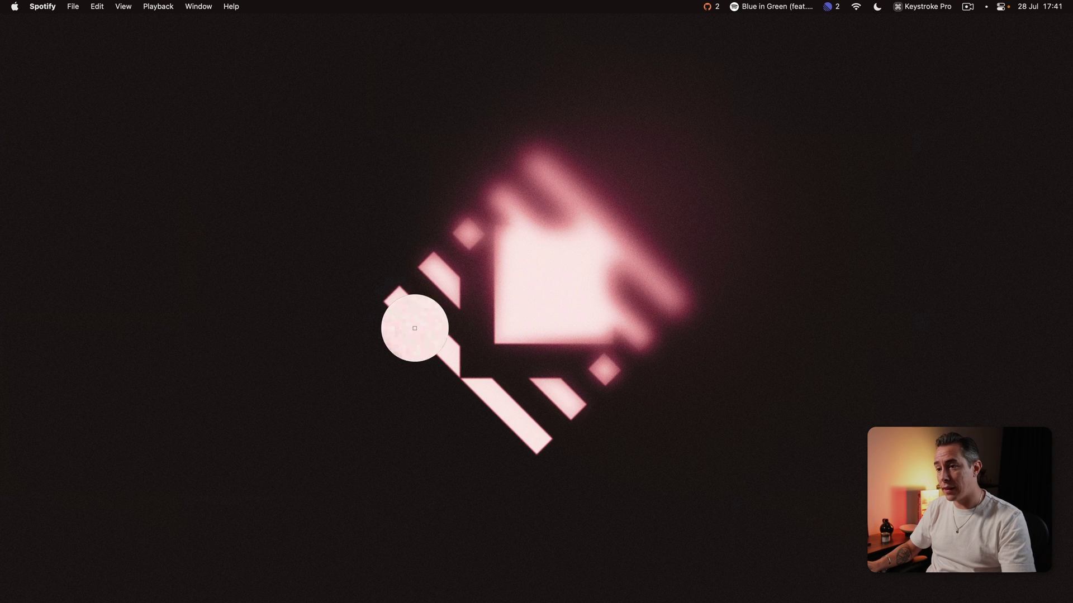
left_click(506, 335)
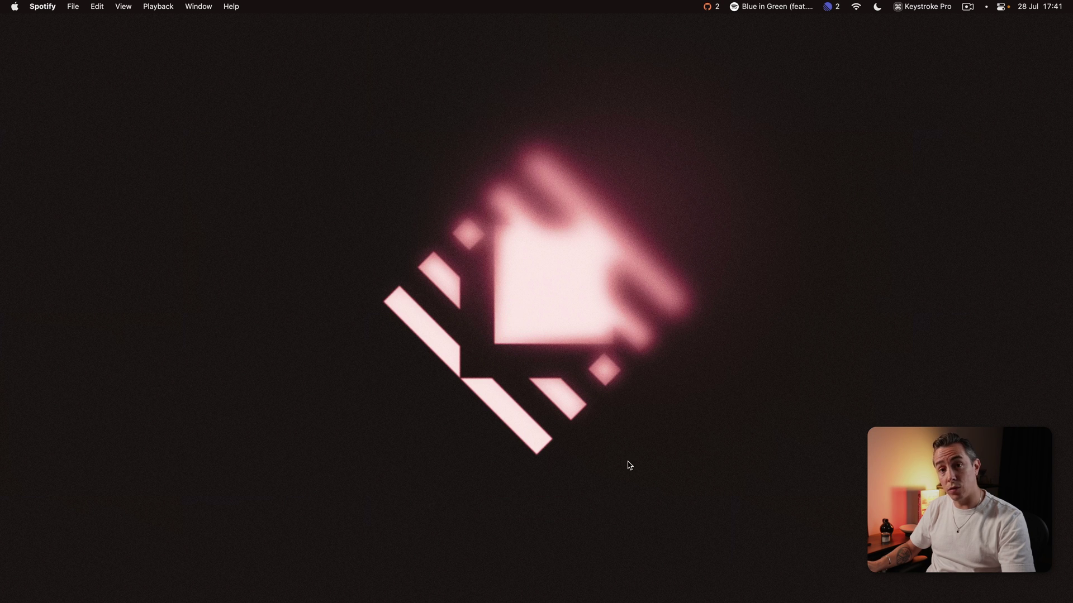
key("super+shift+v")
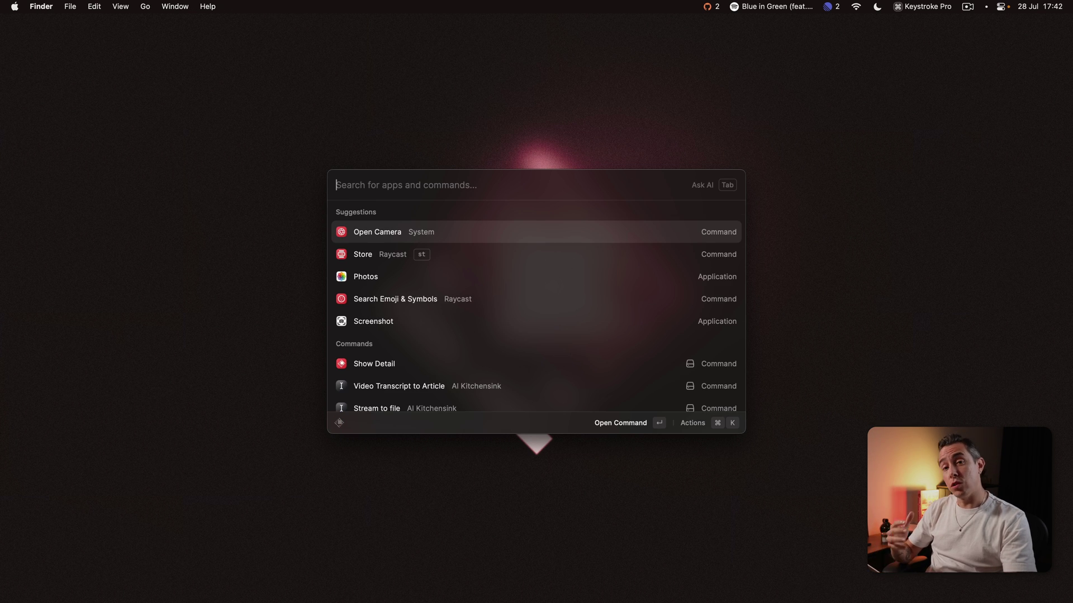
Run Raycast's Start Meeting command to launch a new Zoom meeting awaiting the host
type("start")
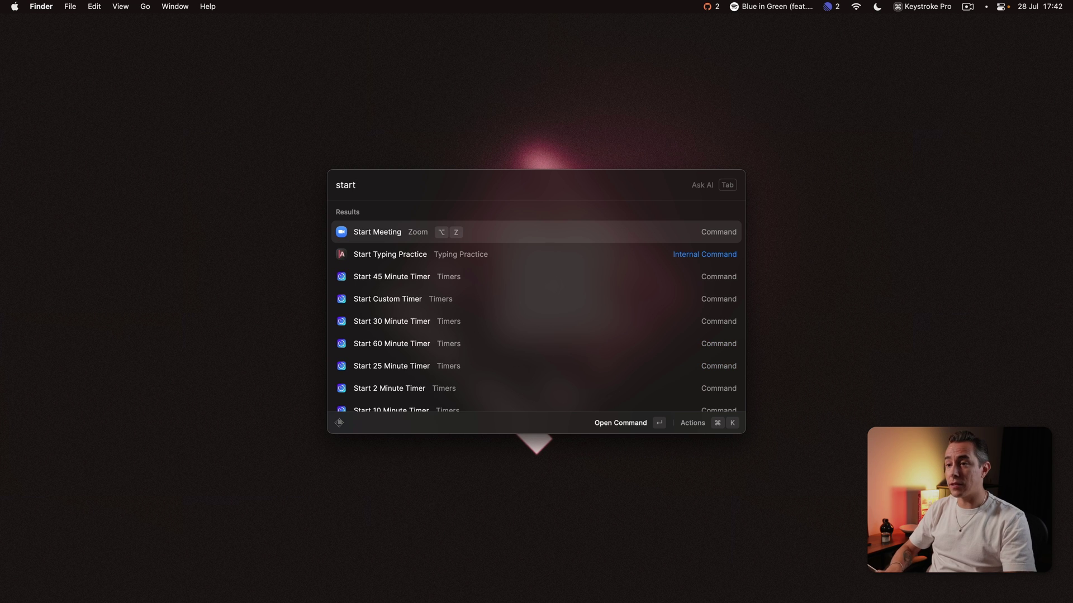
key("Return")
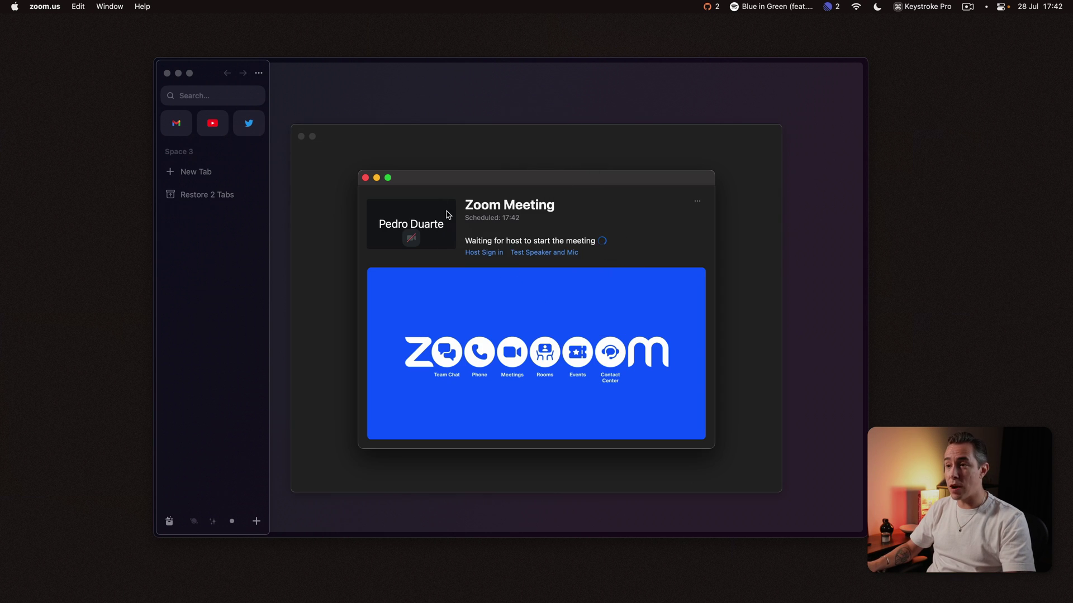
Load the Emoji & Symbols Picker video into YouTube Download Video, review its 1080p format options, then dismiss them
key("alt+space")
type("down")
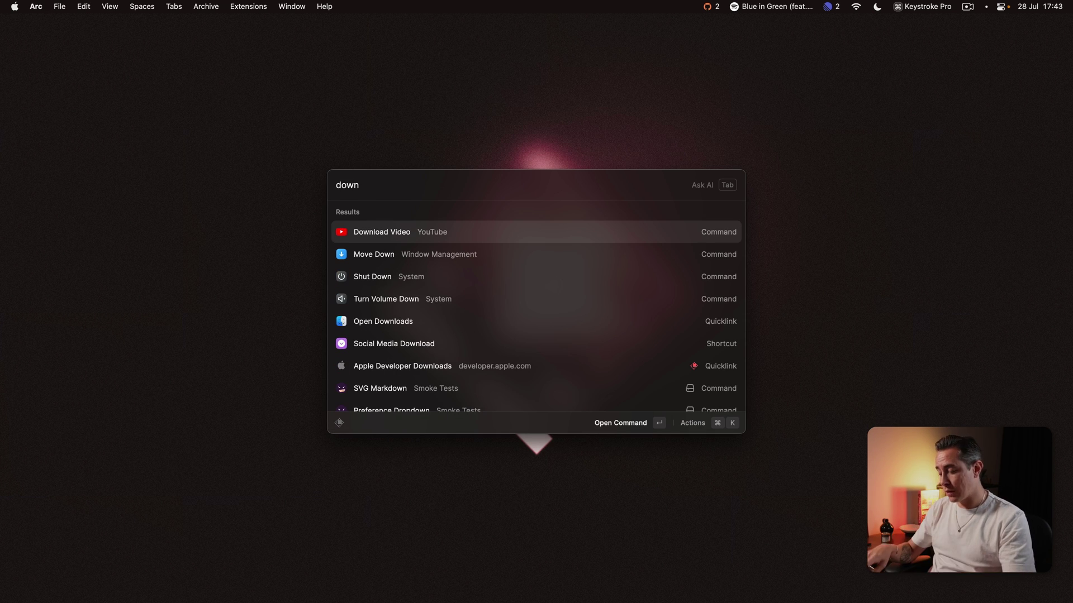
key("Return")
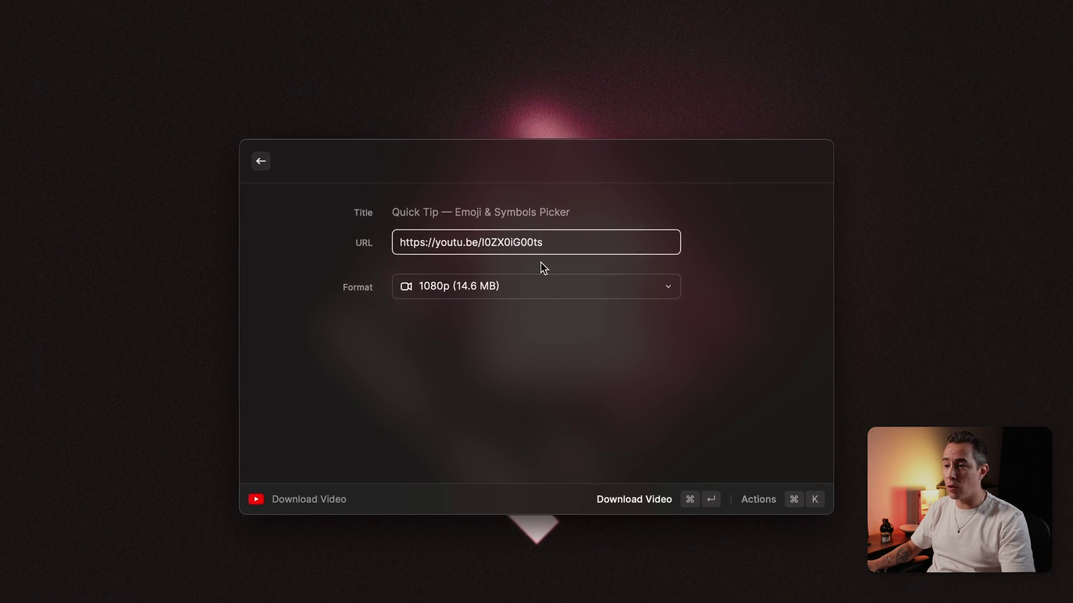
left_click(493, 286)
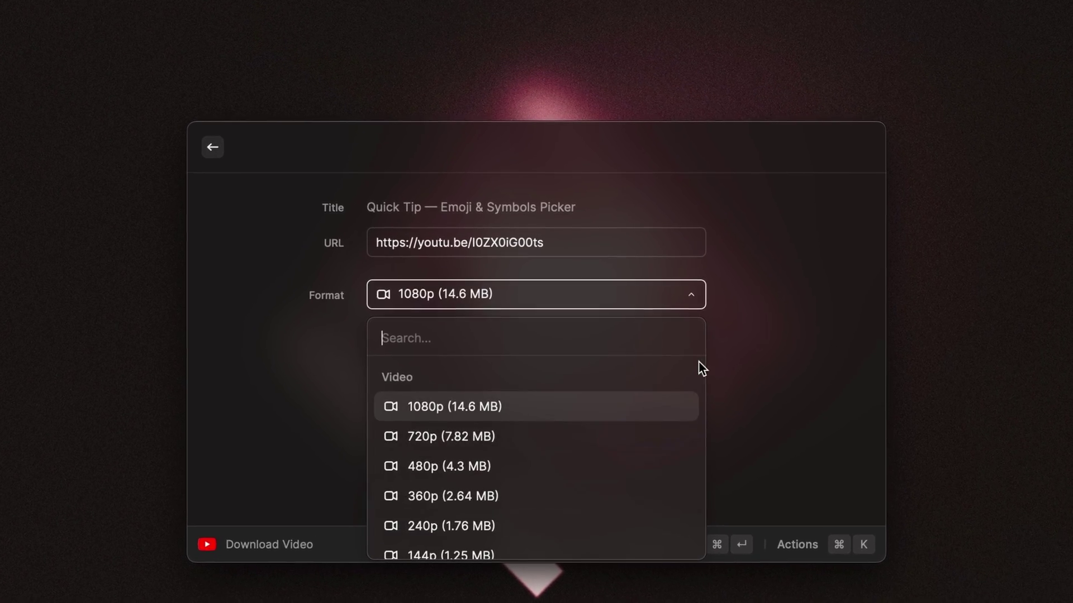
key("Escape")
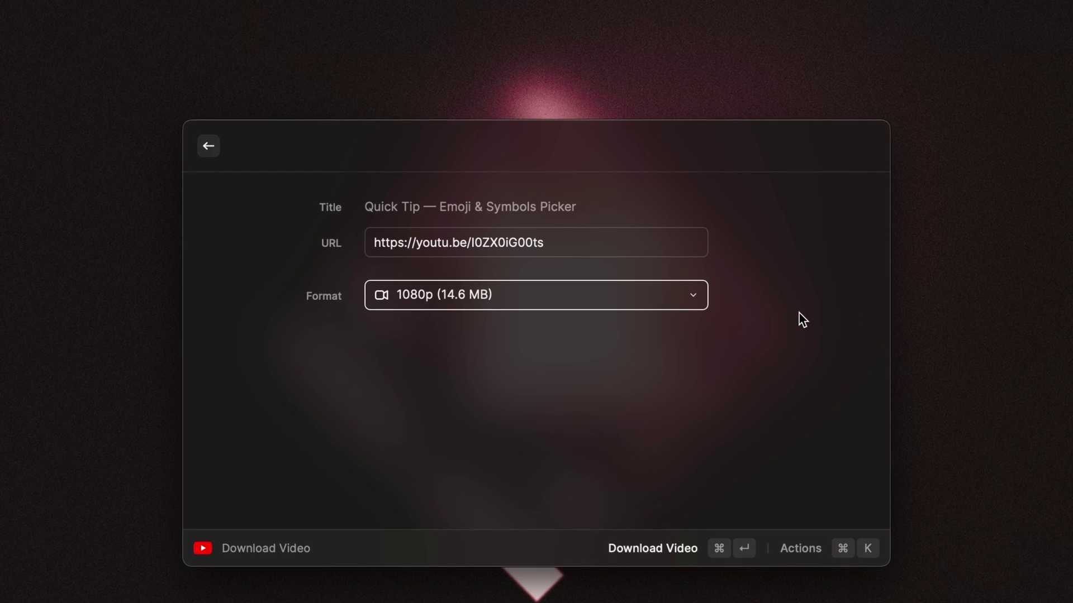